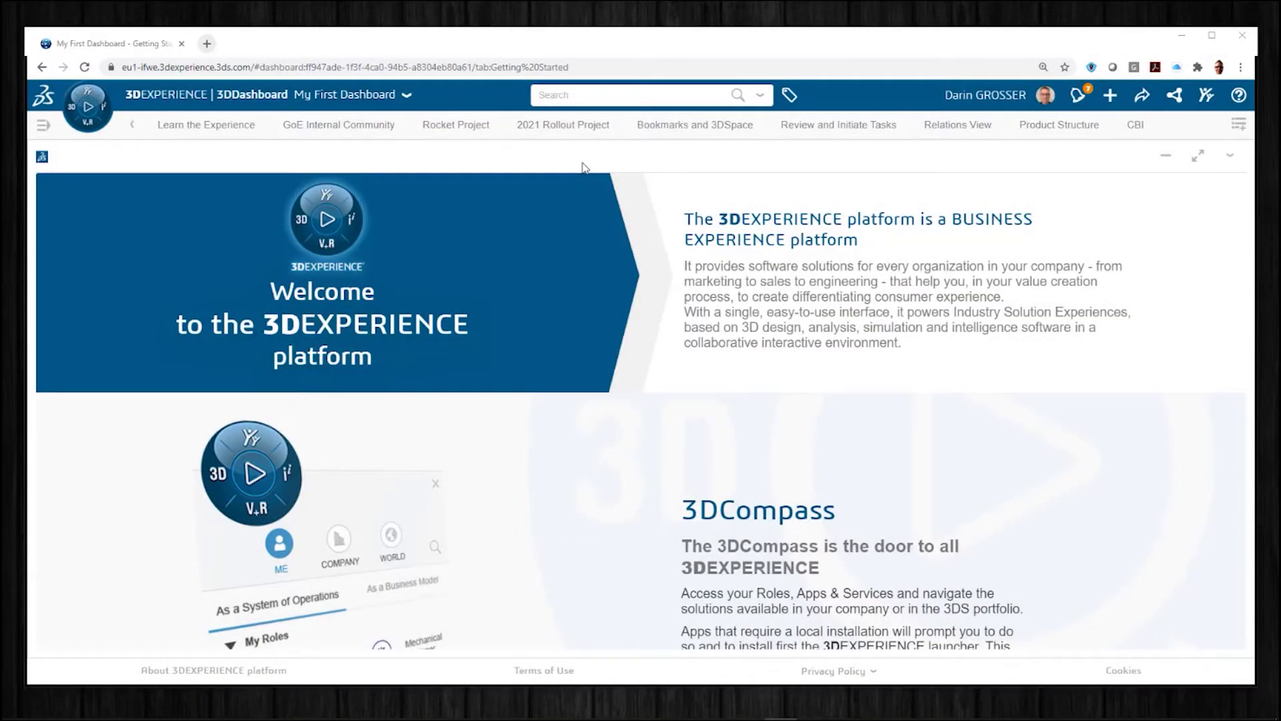
Visit the GoE Internal Community, 2021 Rollout Project, Relations View, Product Structure and CBI tabs, then show the tab list
click(350, 128)
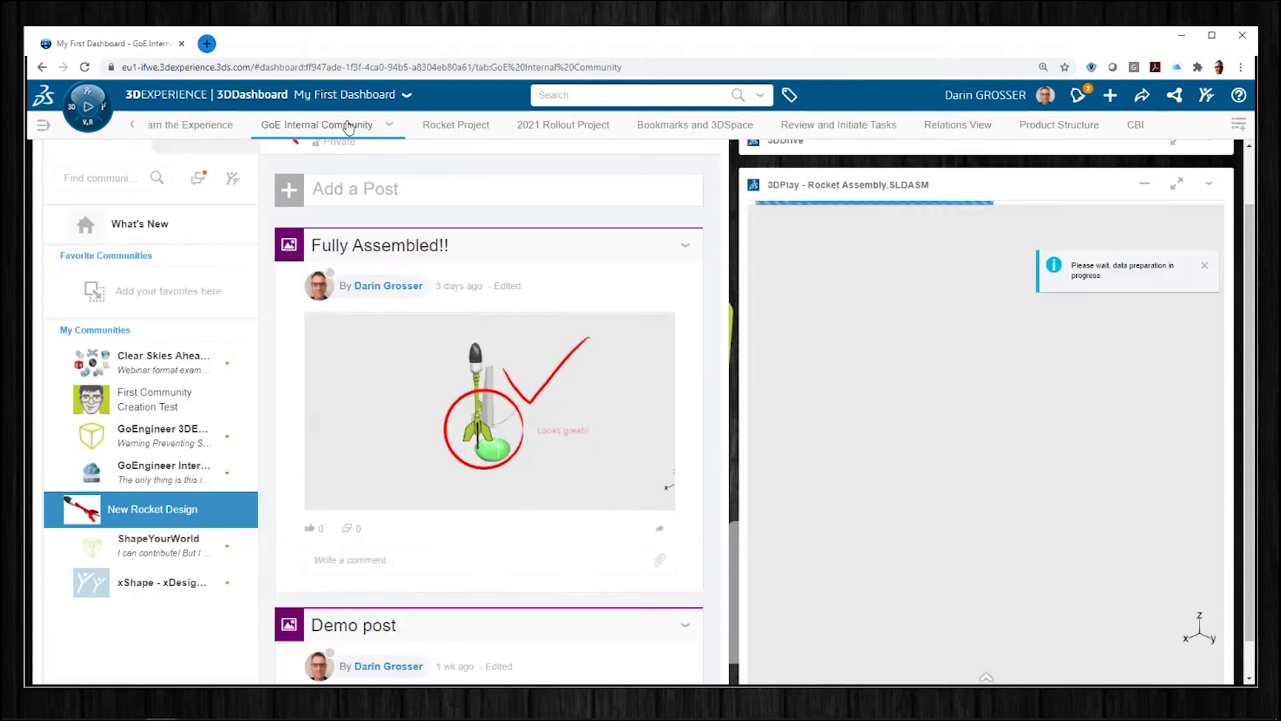
click(547, 126)
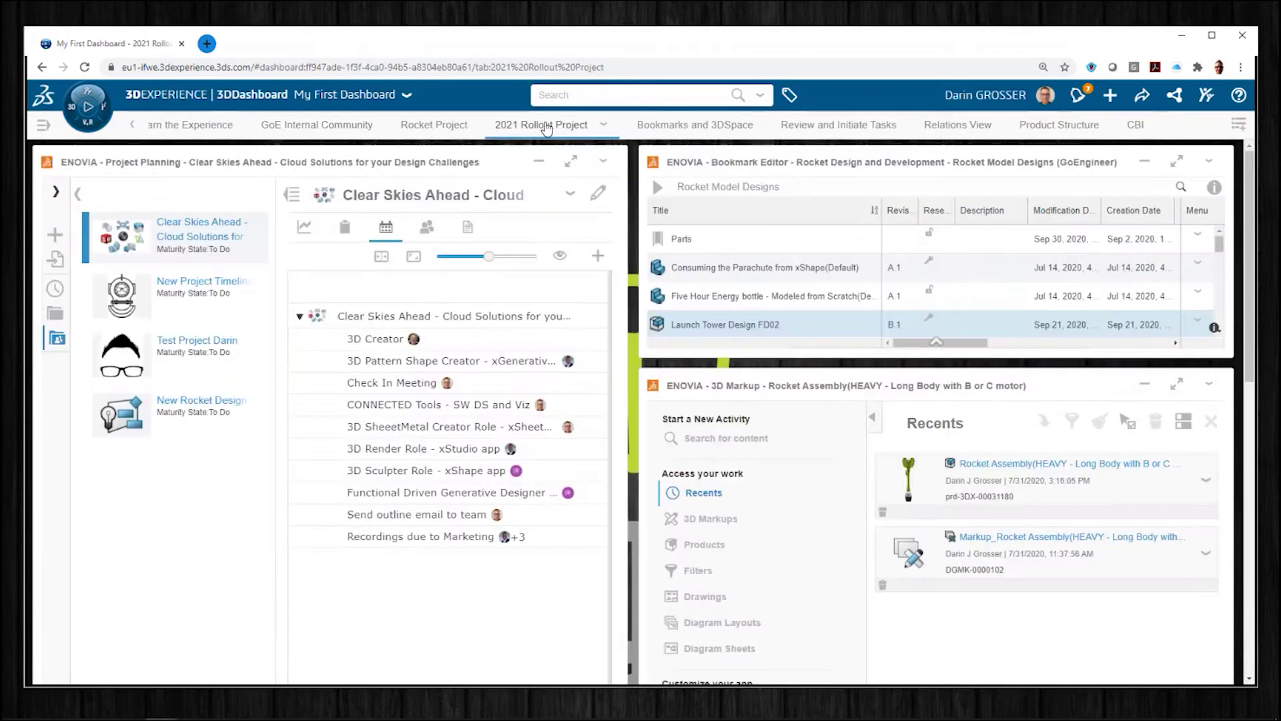
click(958, 125)
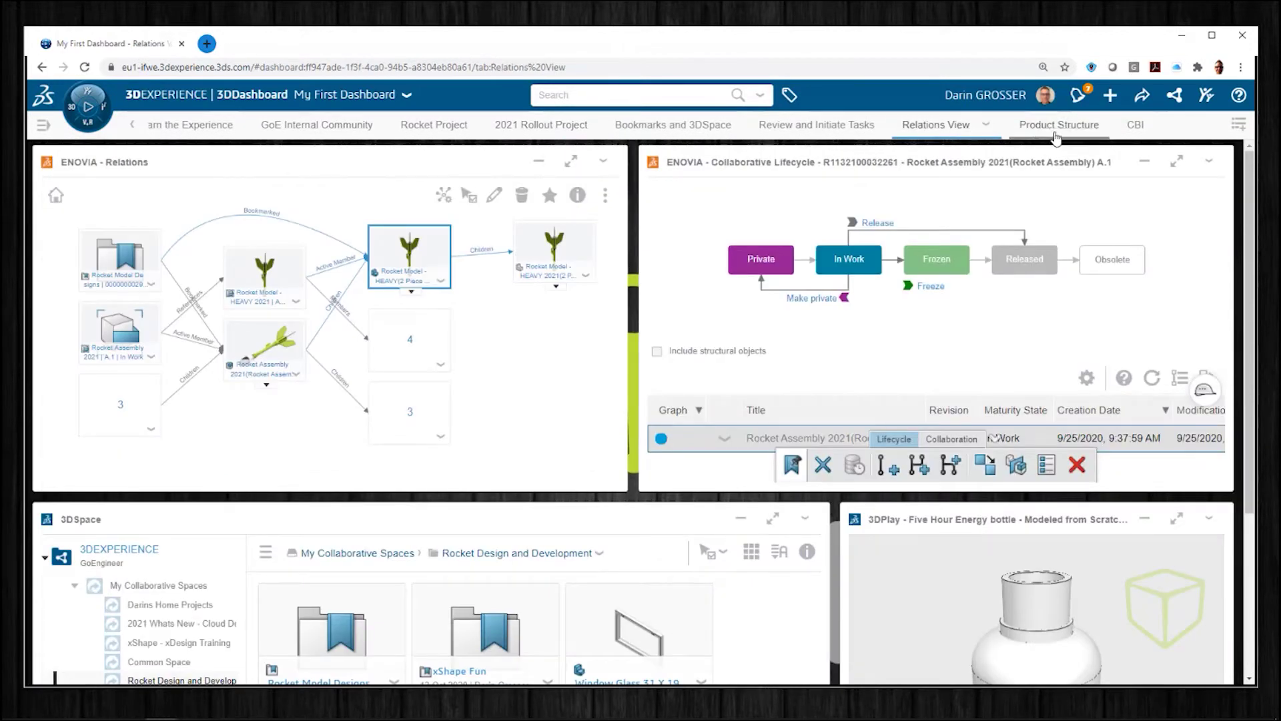
click(1058, 125)
click(1136, 124)
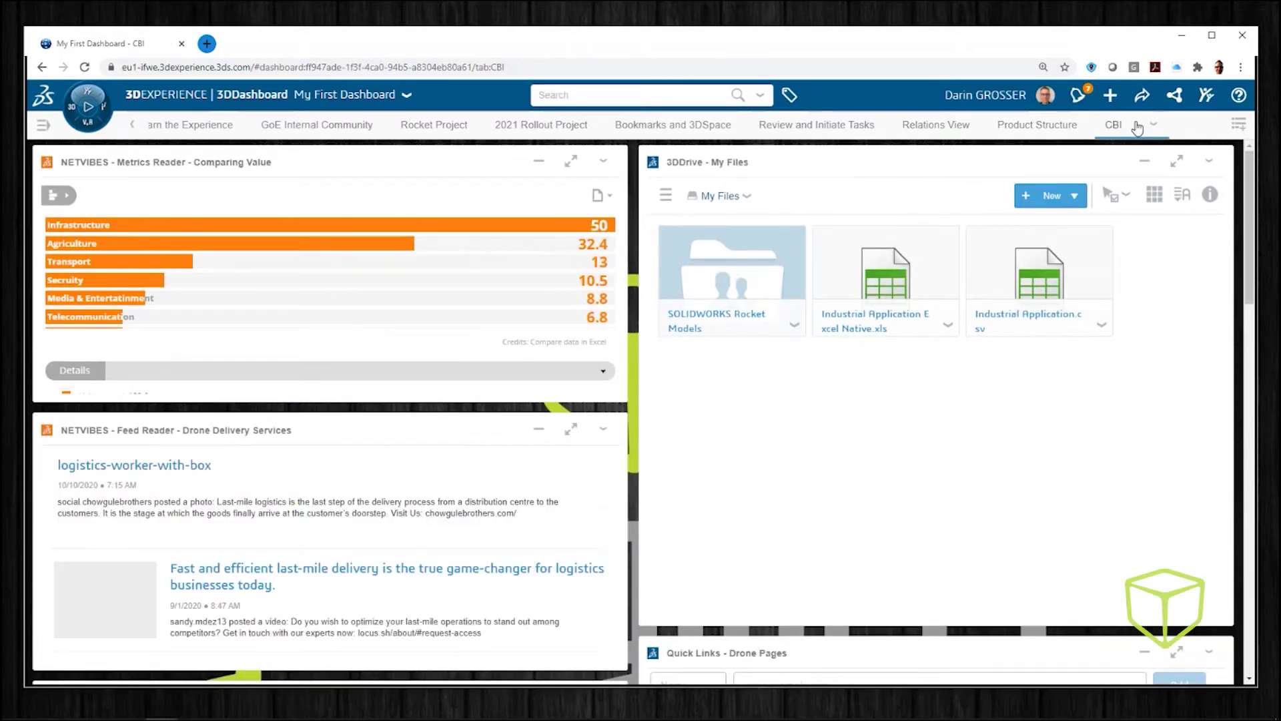
click(1238, 124)
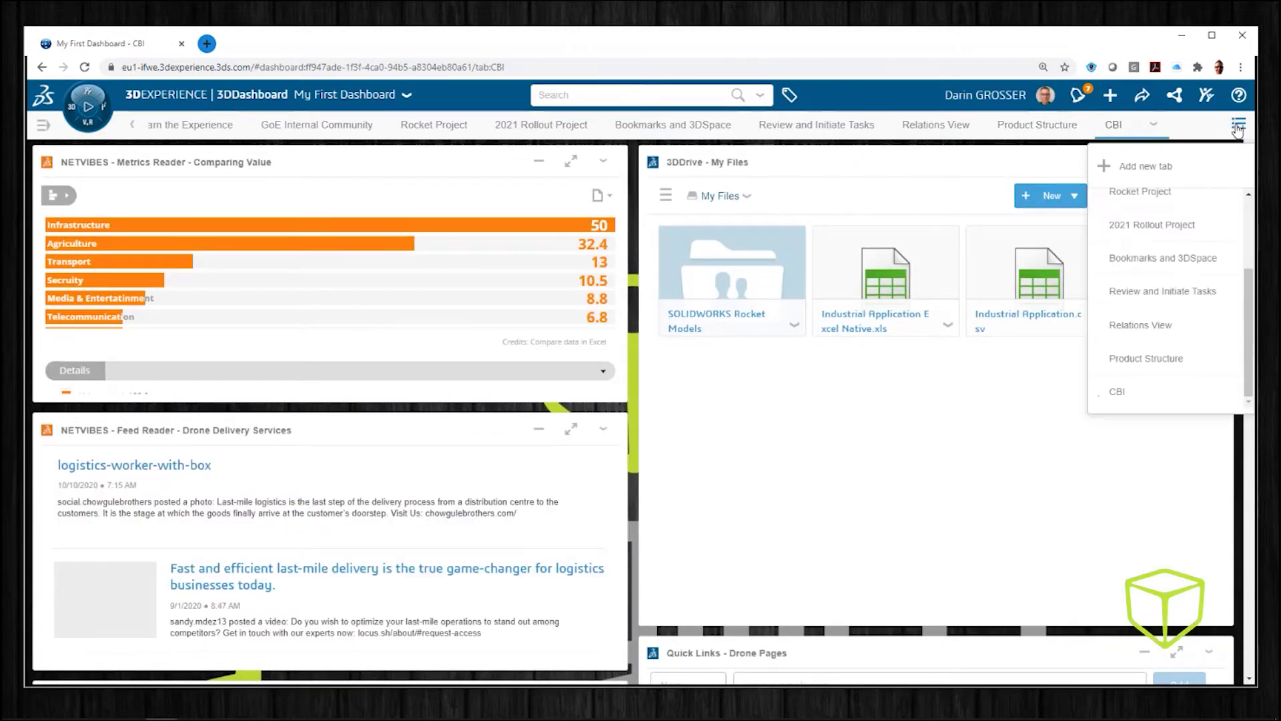
Add a new dashboard tab and rename it xApps
click(1148, 168)
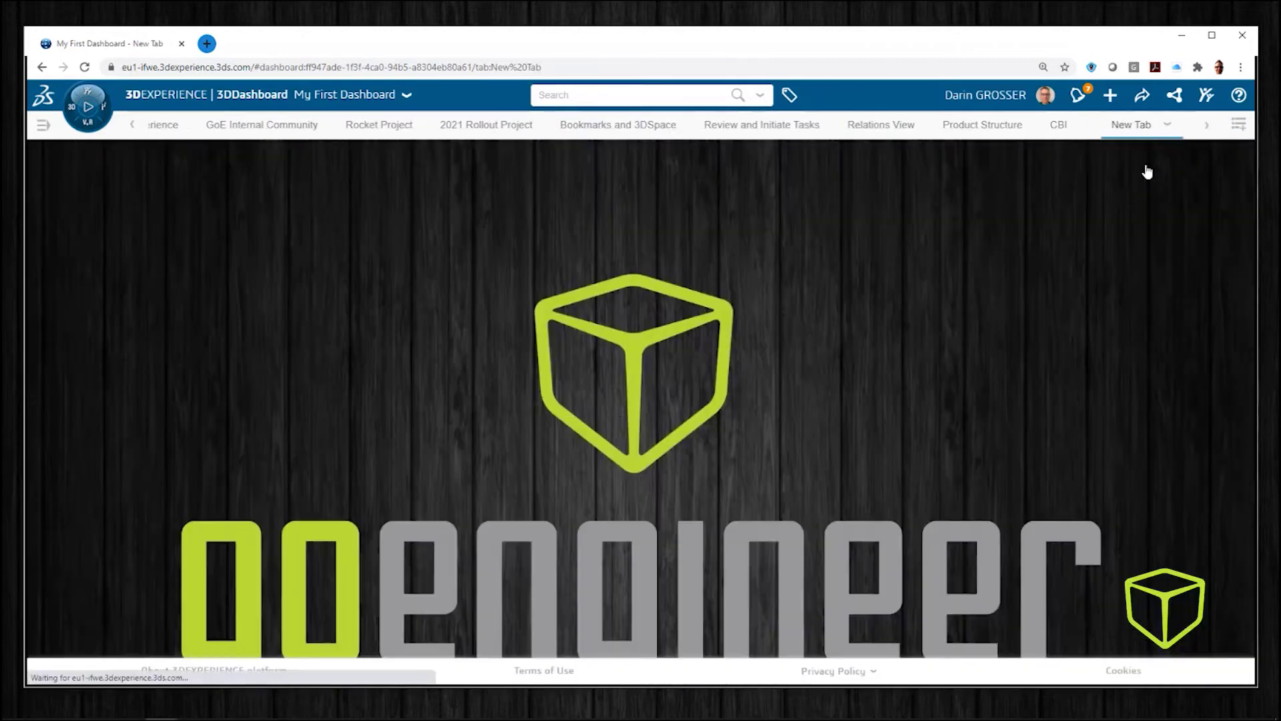
click(1157, 124)
click(1111, 216)
text(xApps)
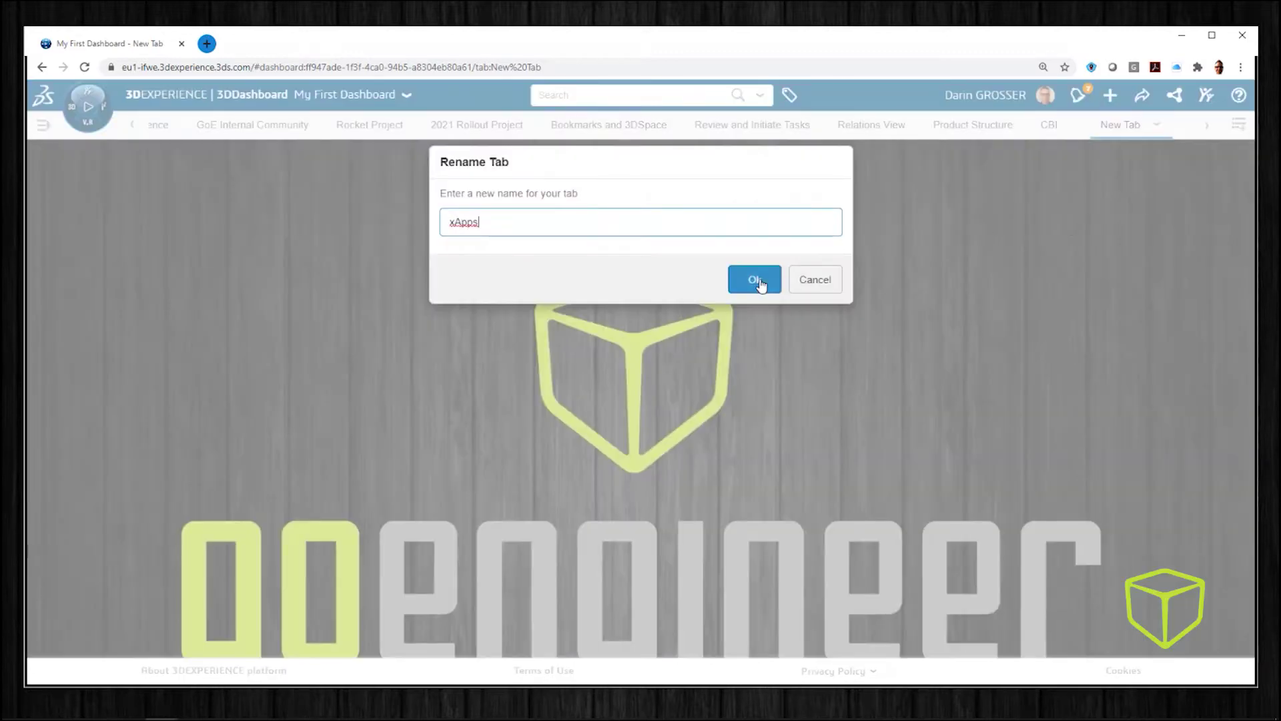
click(753, 279)
Place xShape and 3DSpace widgets on the xApps tab, with 3DSpace on the right
click(88, 107)
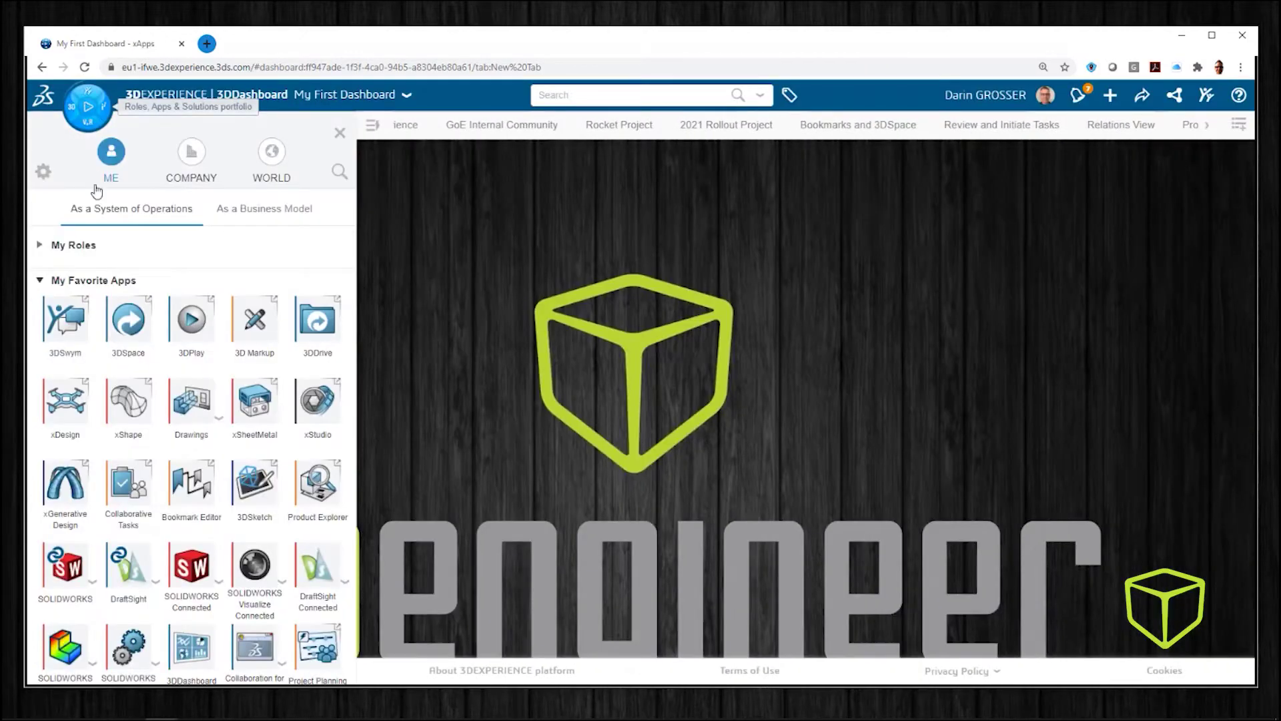
drag(128, 401, 428, 239)
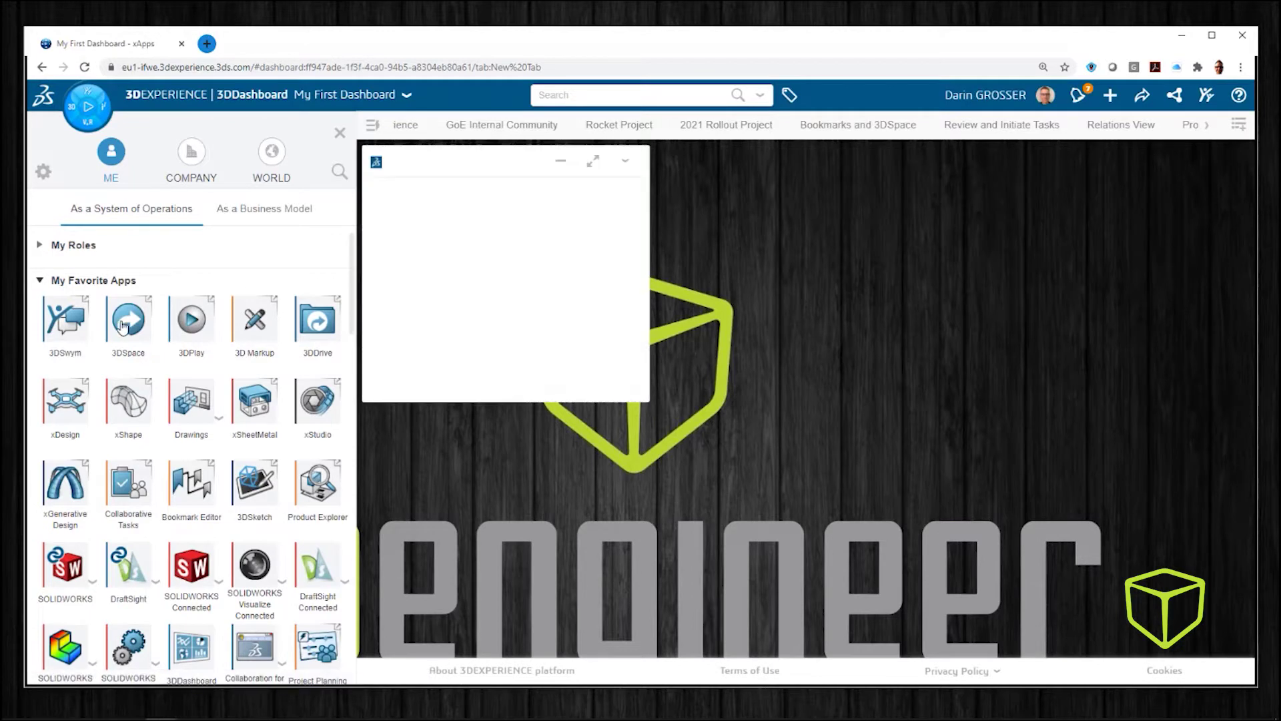
drag(128, 320, 781, 226)
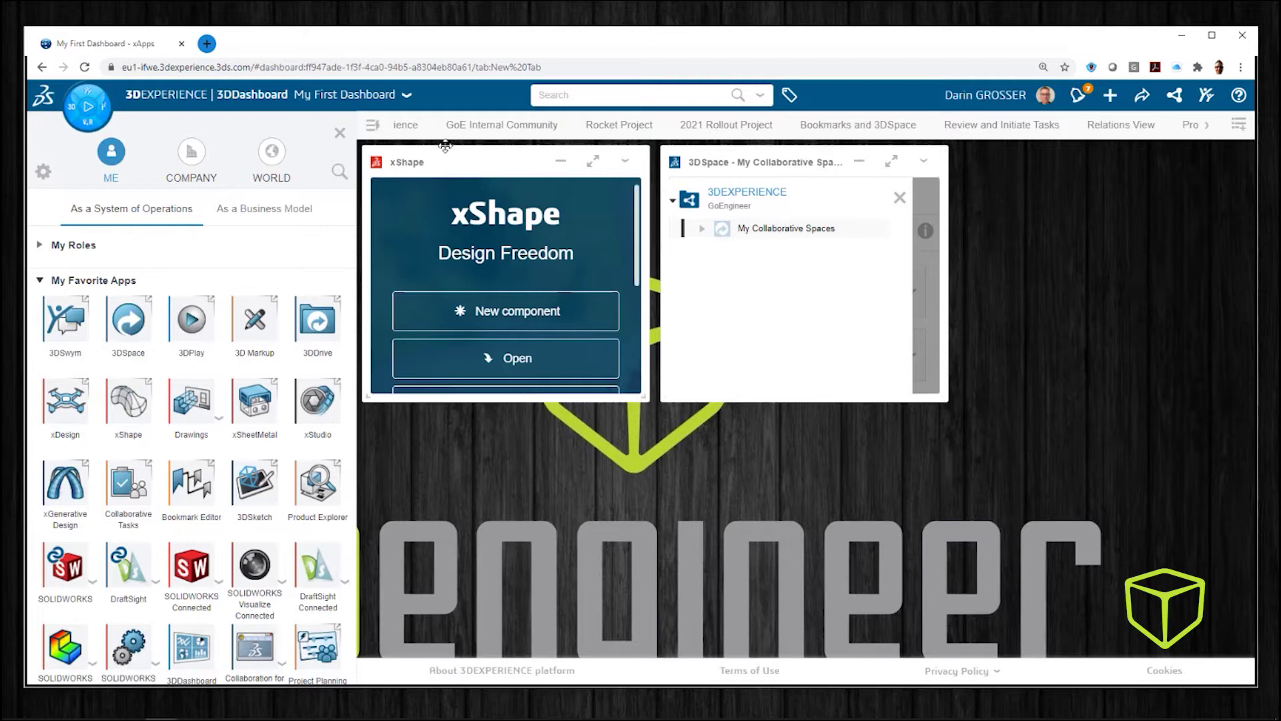
click(340, 134)
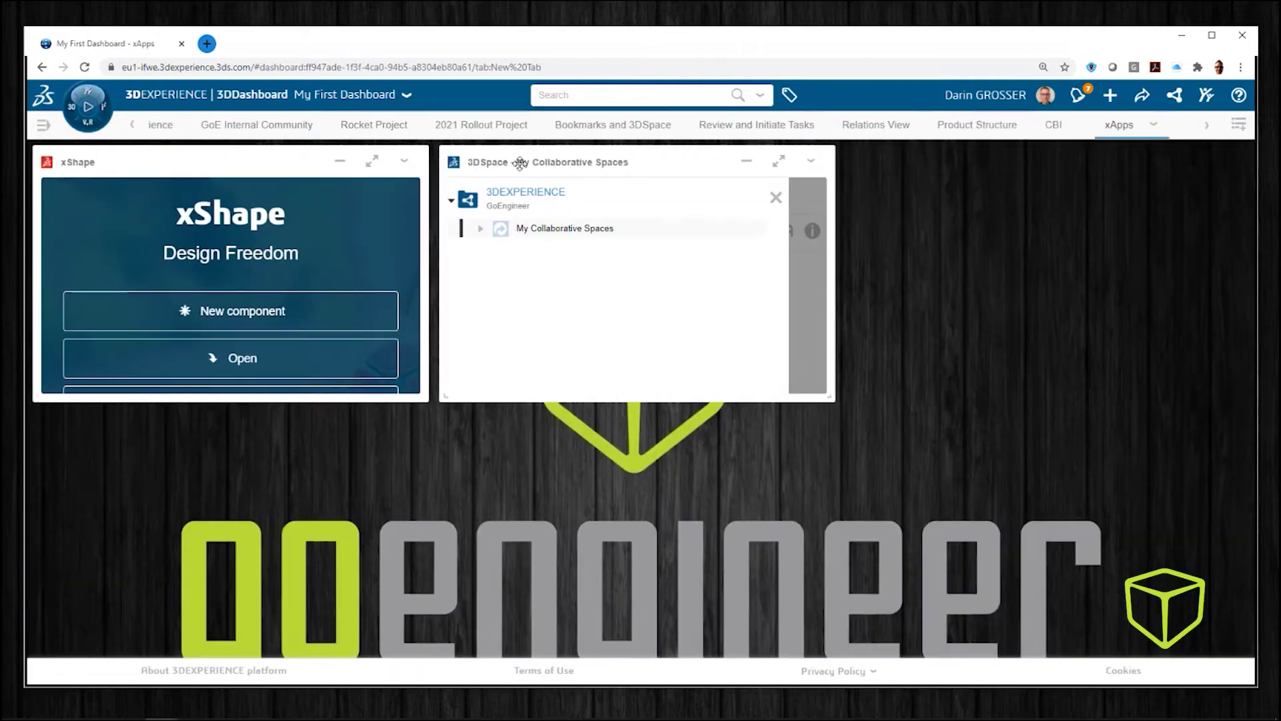
mouse_move(822, 161)
mouse_down()
mouse_move(761, 165)
mouse_move(1006, 164)
mouse_up()
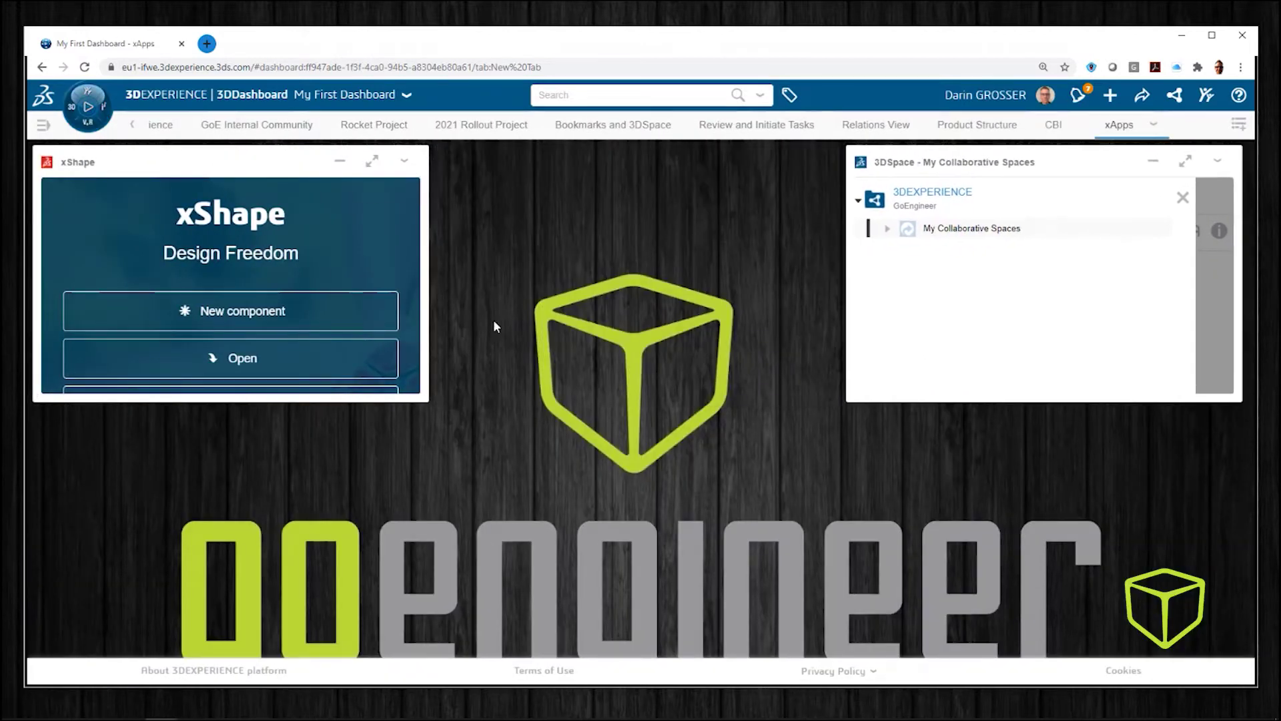
Enlarge both widgets and open the 2021 Whats New - Cloud Design space in 3DSpace
drag(429, 402, 834, 622)
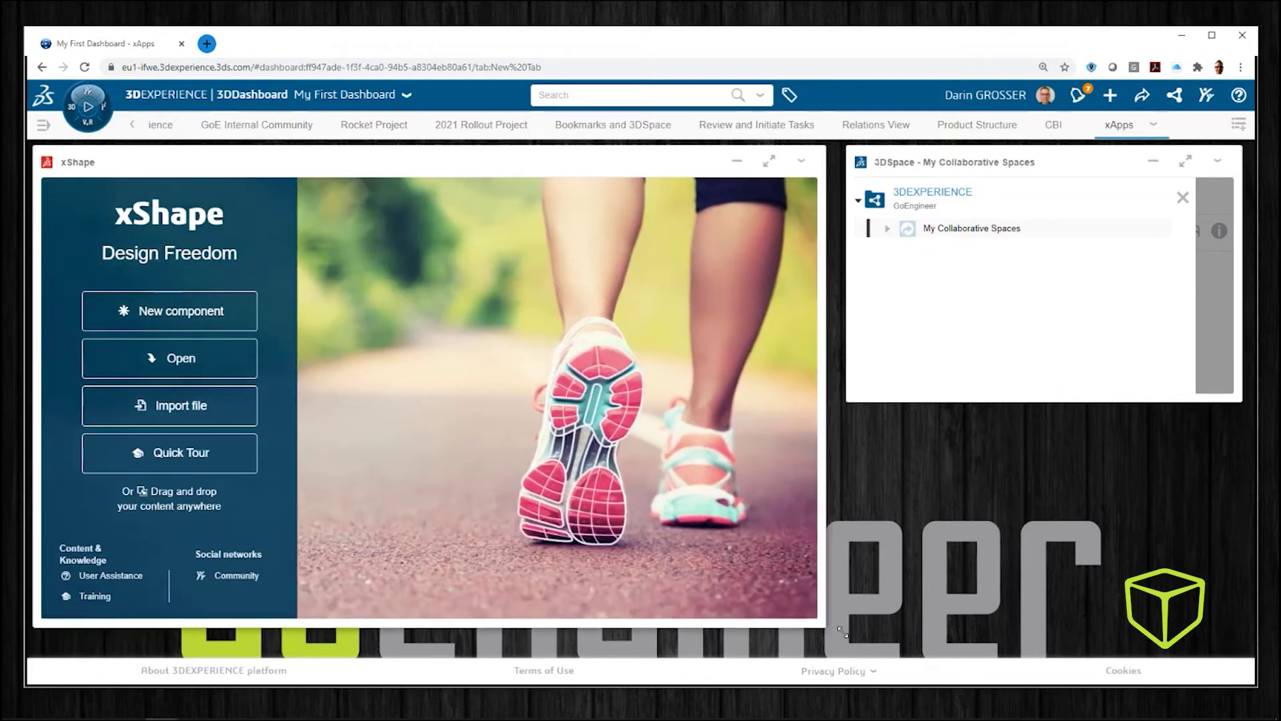
drag(961, 401, 966, 626)
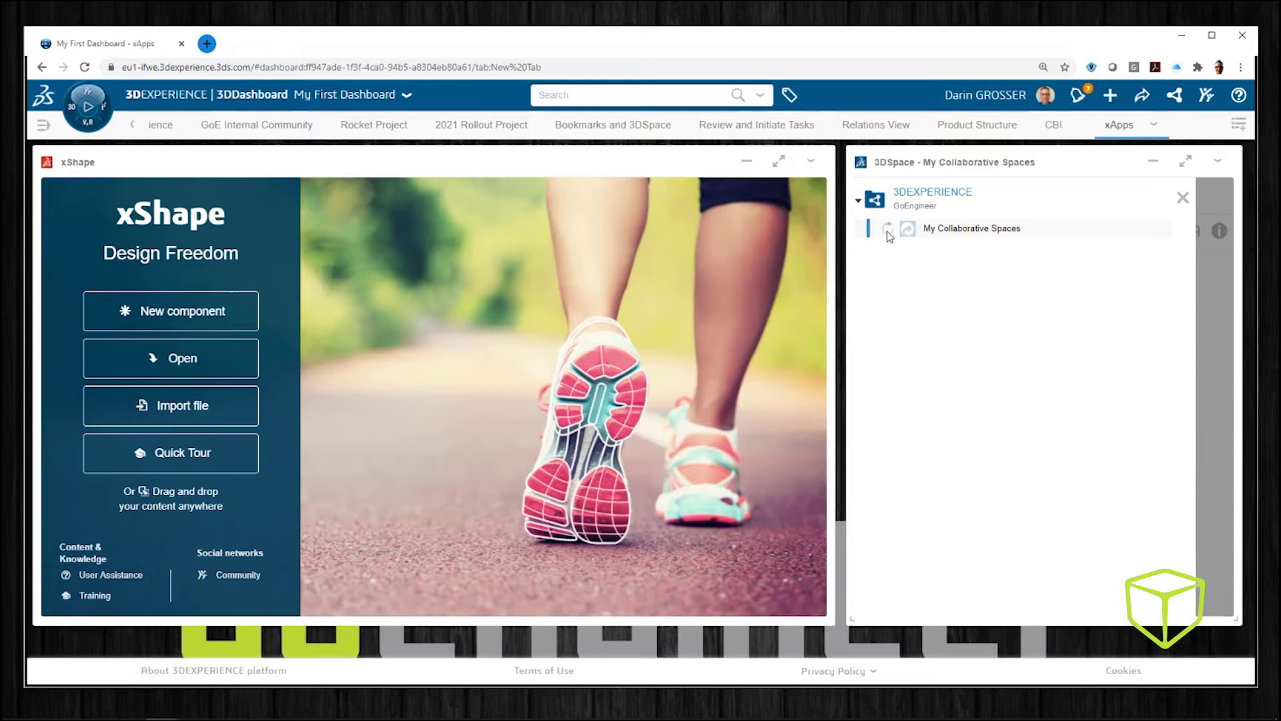
click(931, 301)
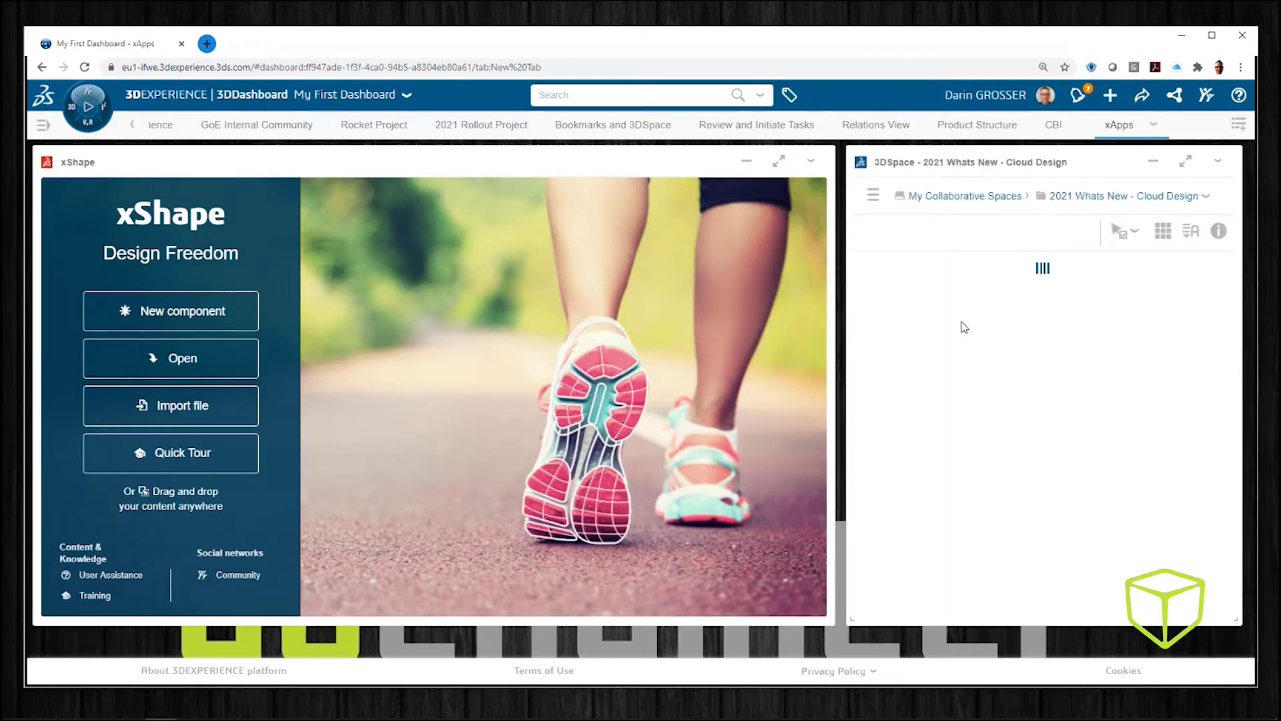
Re-sort the tiles and load SM Launch Tower Design FD02 into xShape
click(1189, 231)
click(1181, 298)
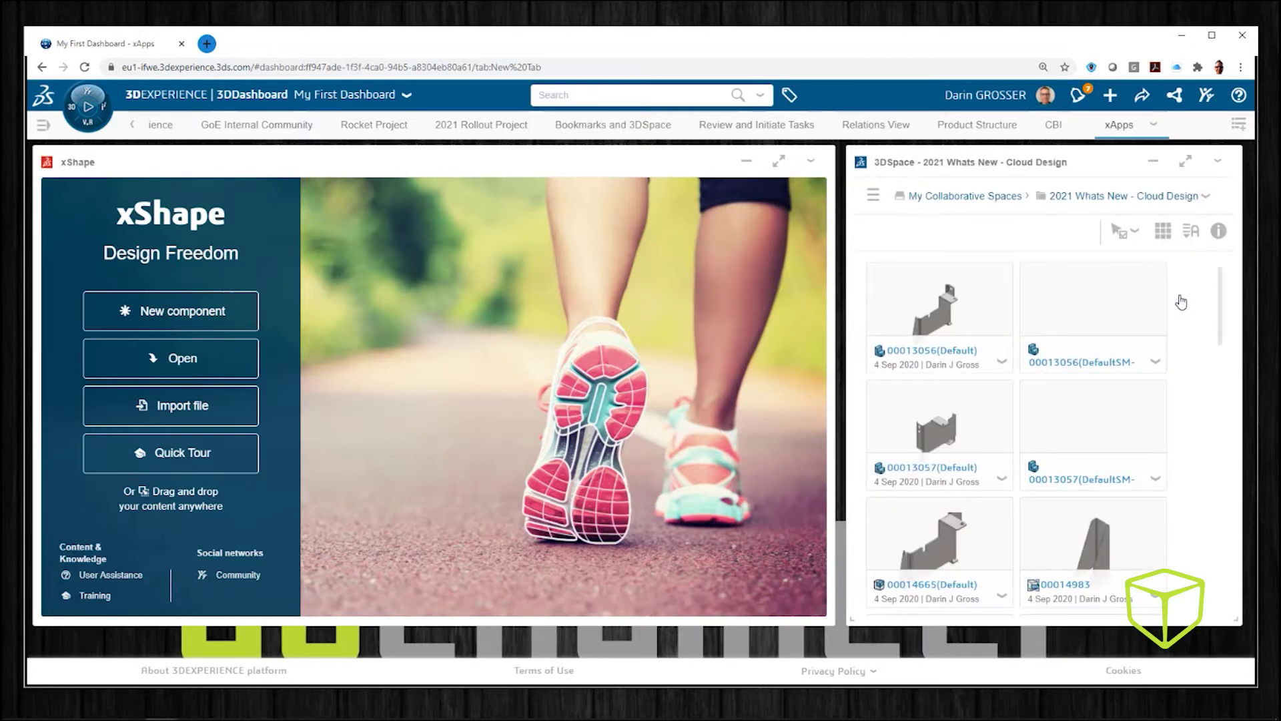
drag(940, 312, 521, 323)
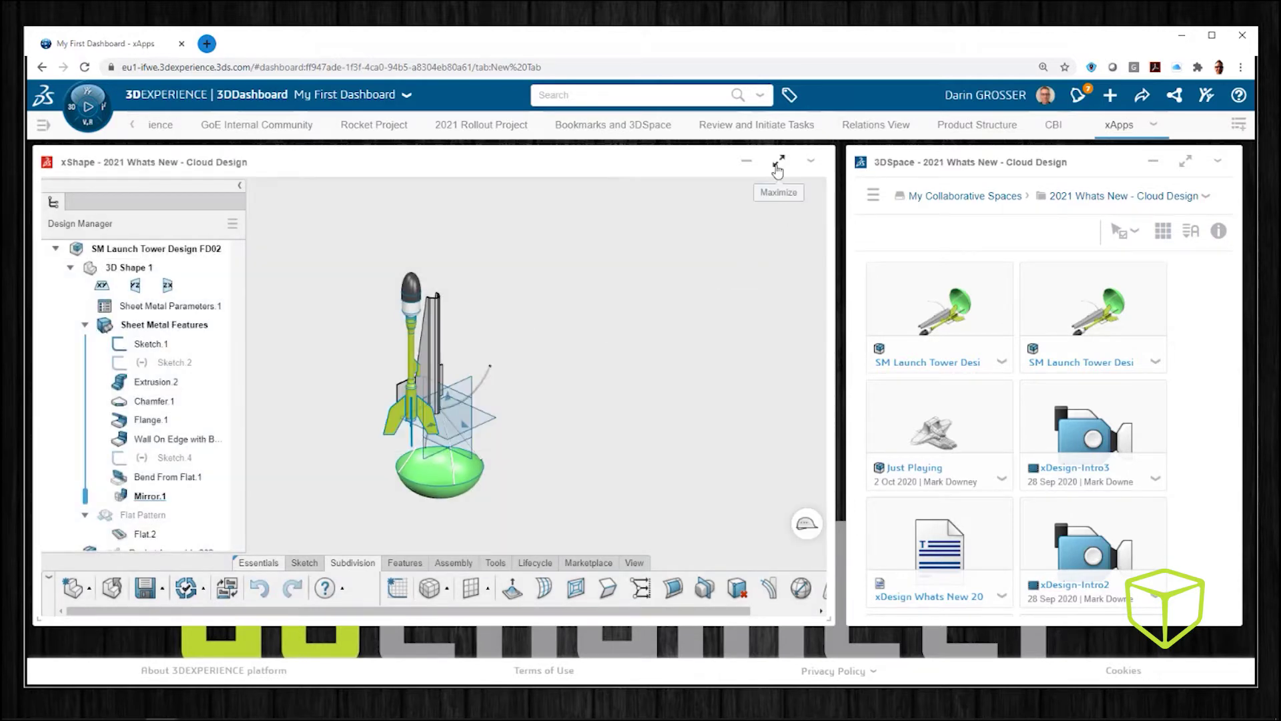
Maximize xShape, orbit the launch tower model, then restore xShape beside 3DSpace
click(779, 162)
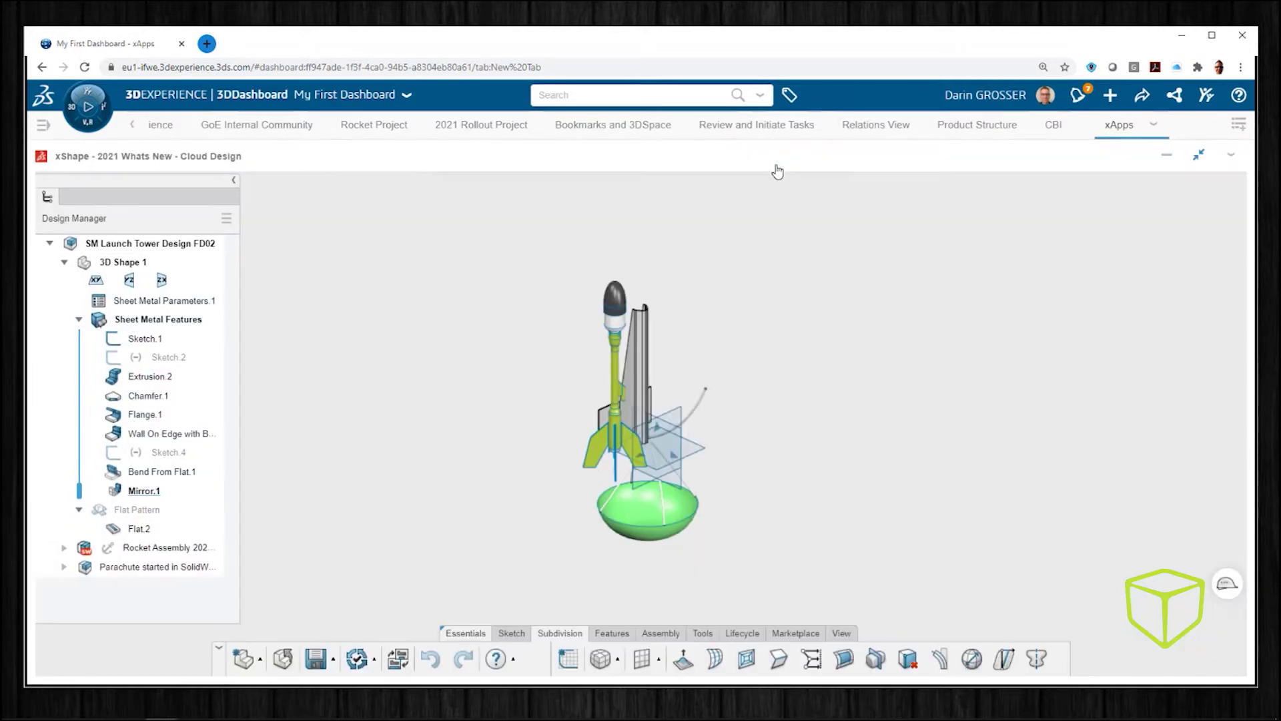
scroll(552, 440, up, 3)
mouse_move(713, 455)
mouse_down()
mouse_move(706, 399)
mouse_move(613, 396)
mouse_up()
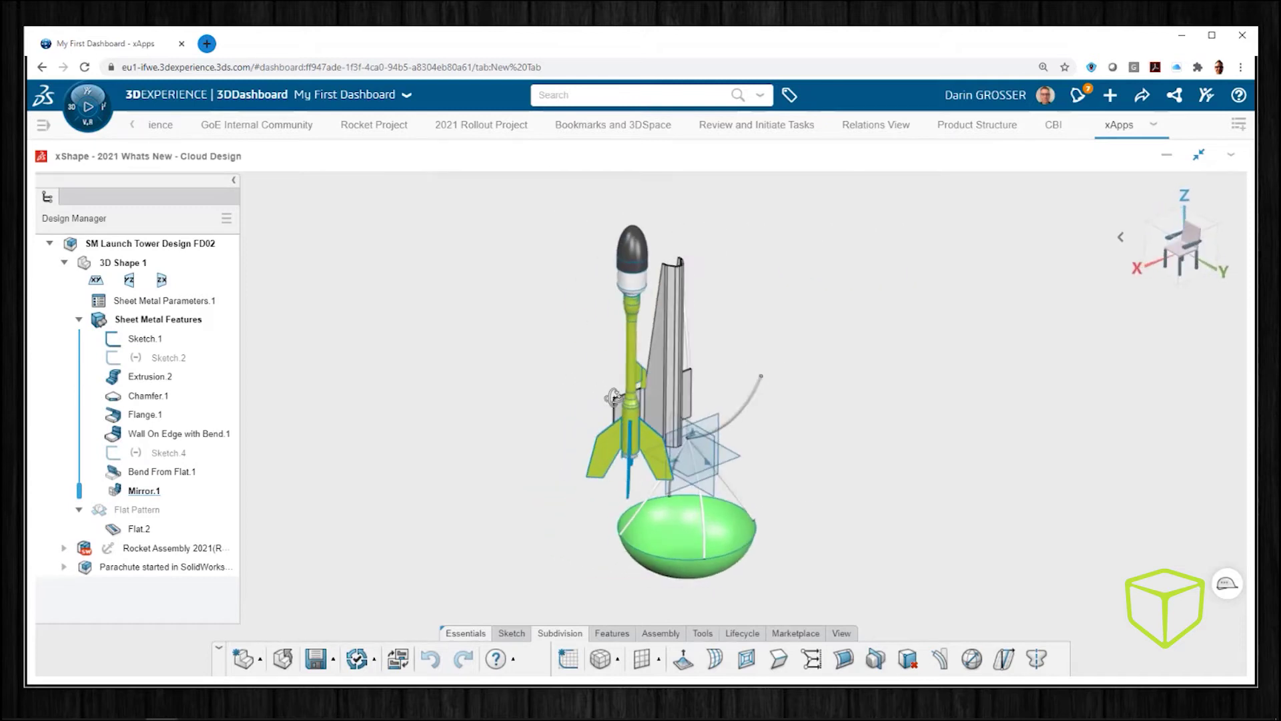
click(1199, 155)
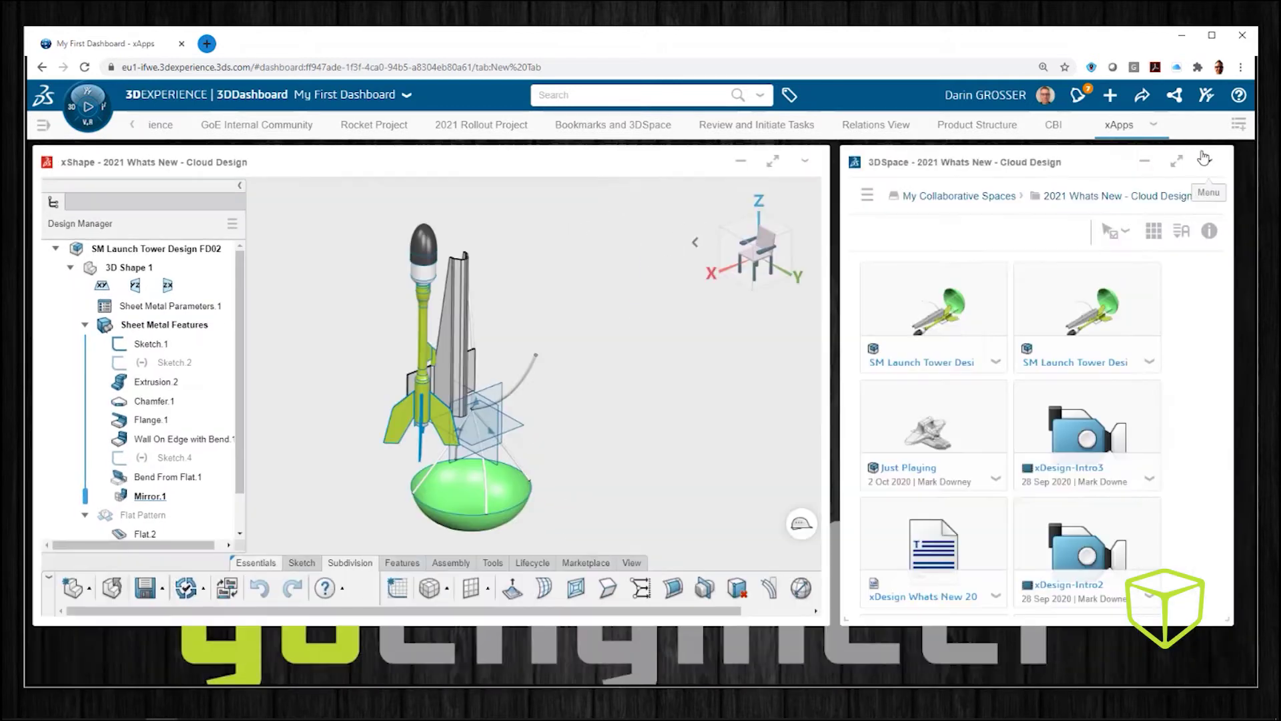
scroll(1075, 322, down, 3)
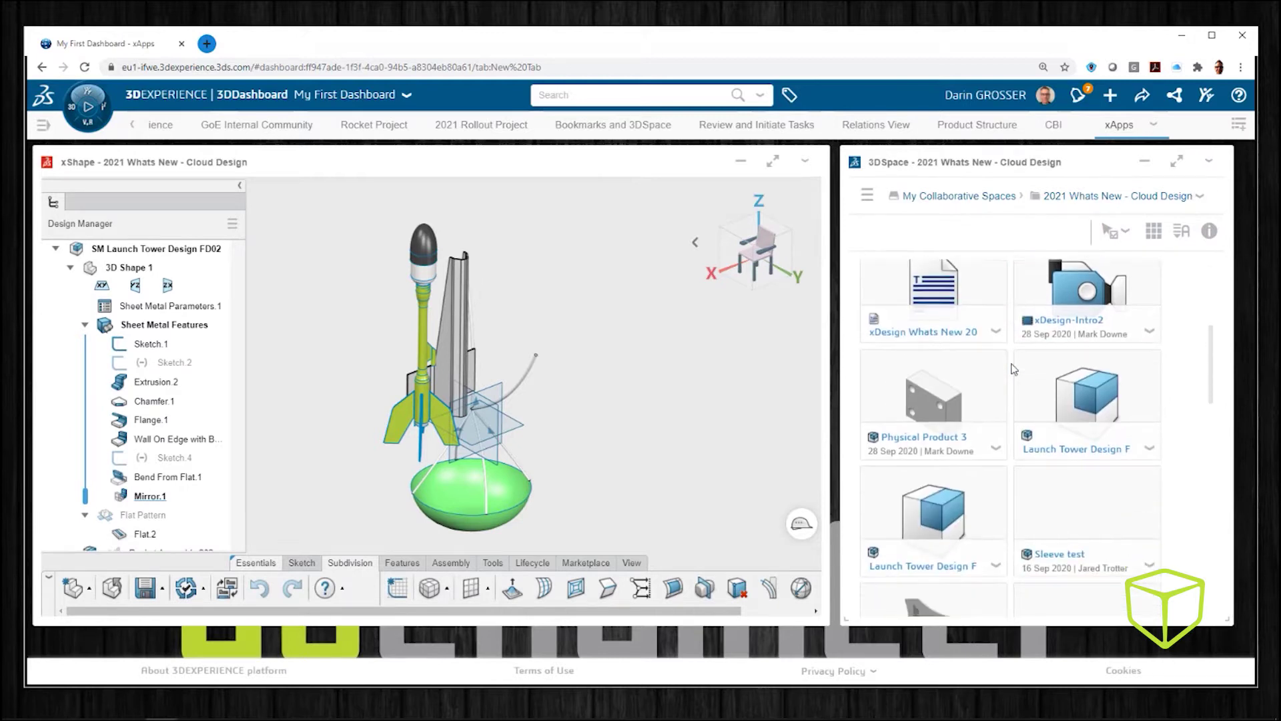
scroll(1074, 322, down, 3)
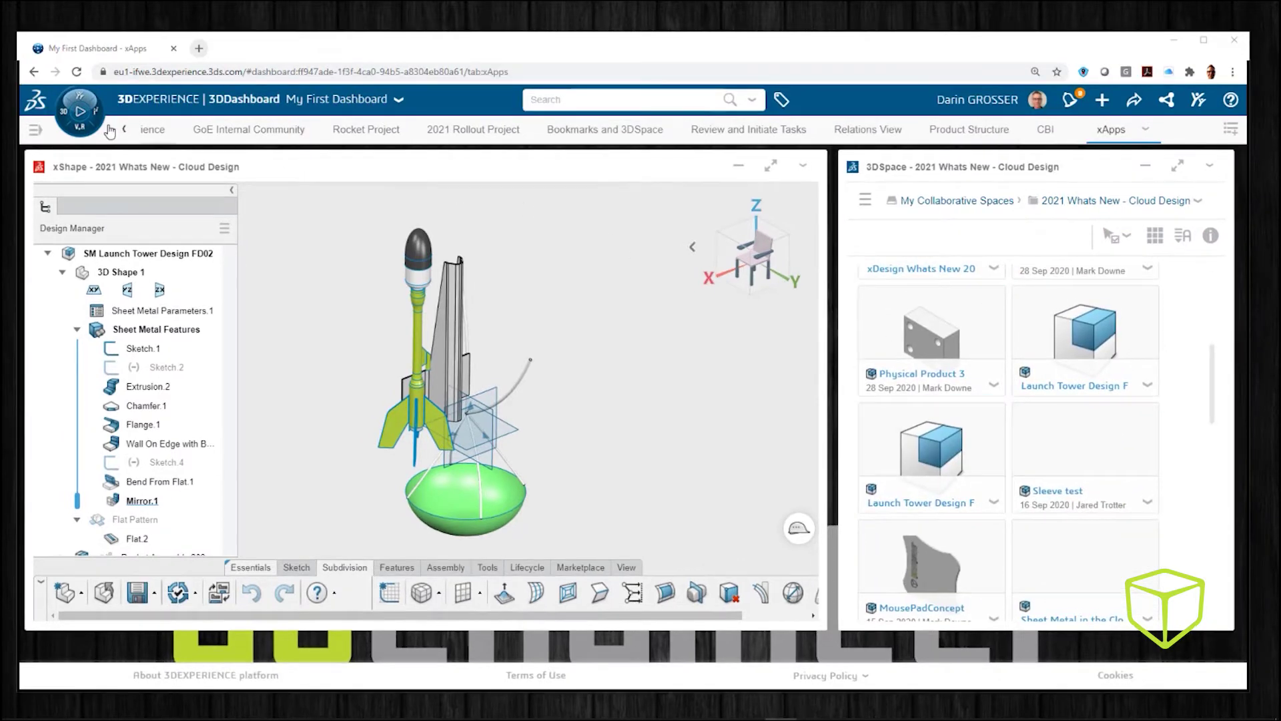
Place a Bookmark Editor widget from My Favorite Apps above 3DSpace on xApps
click(80, 110)
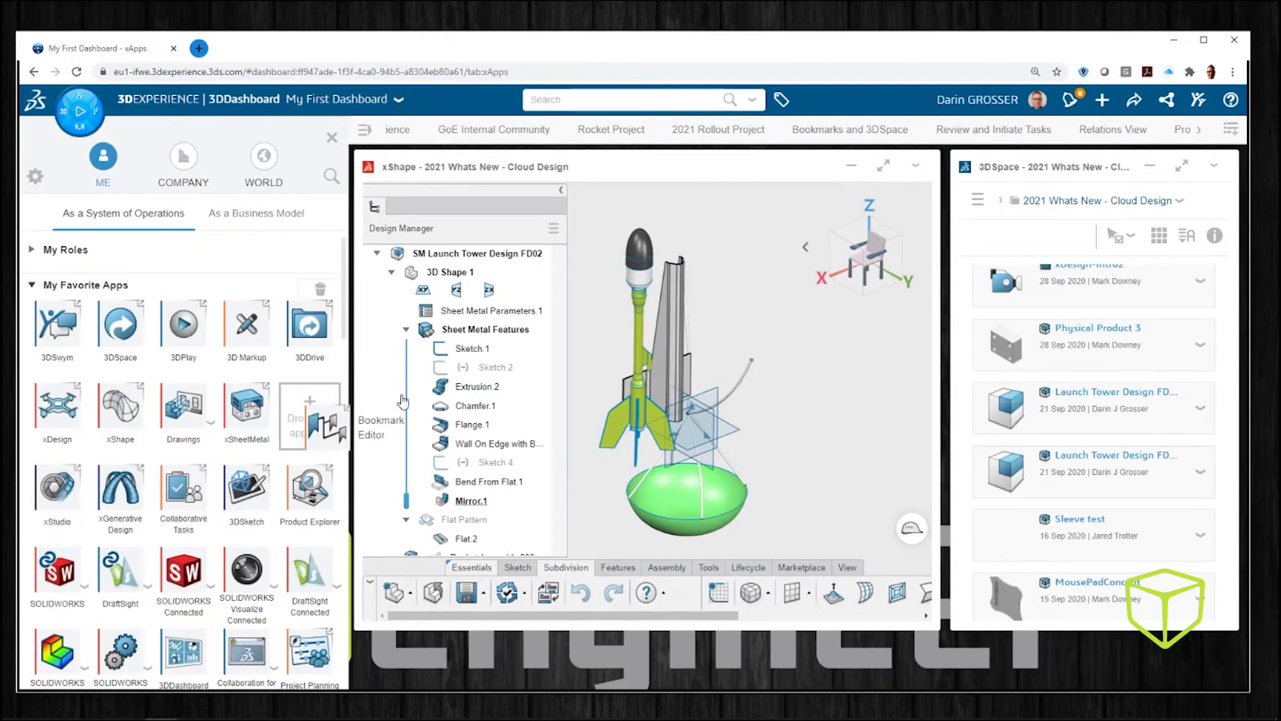
drag(184, 488, 1050, 238)
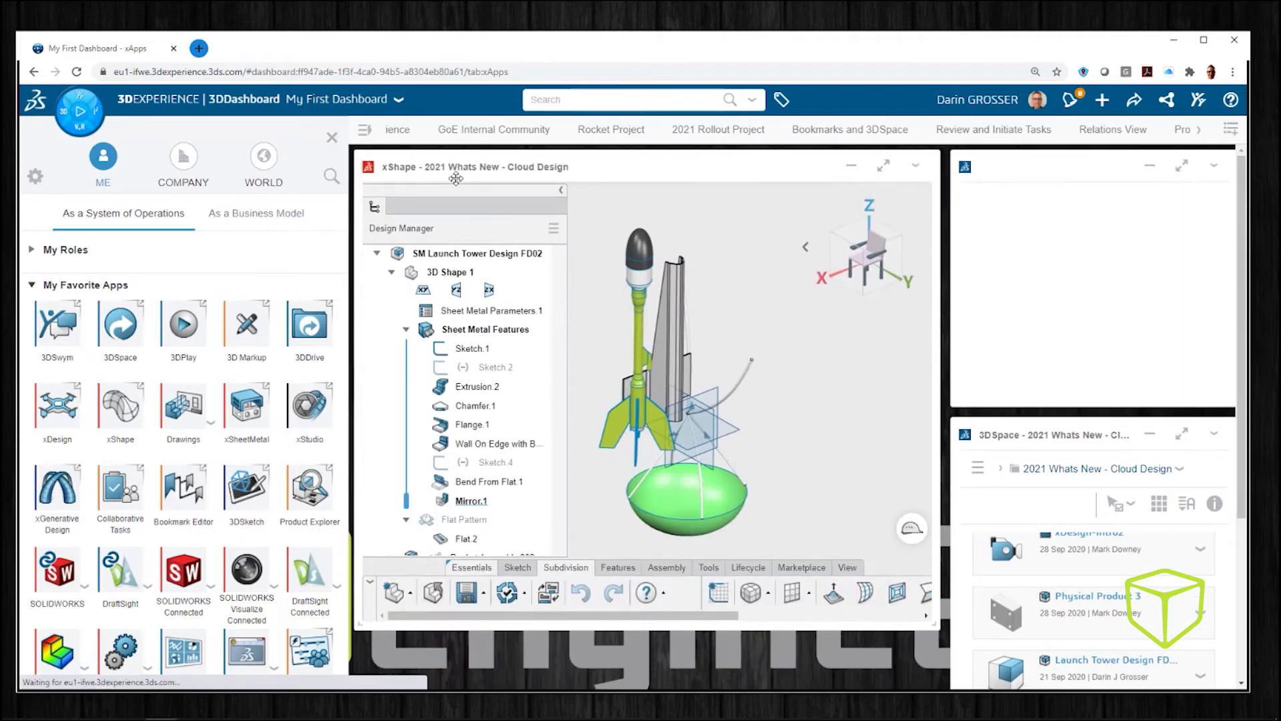
click(332, 138)
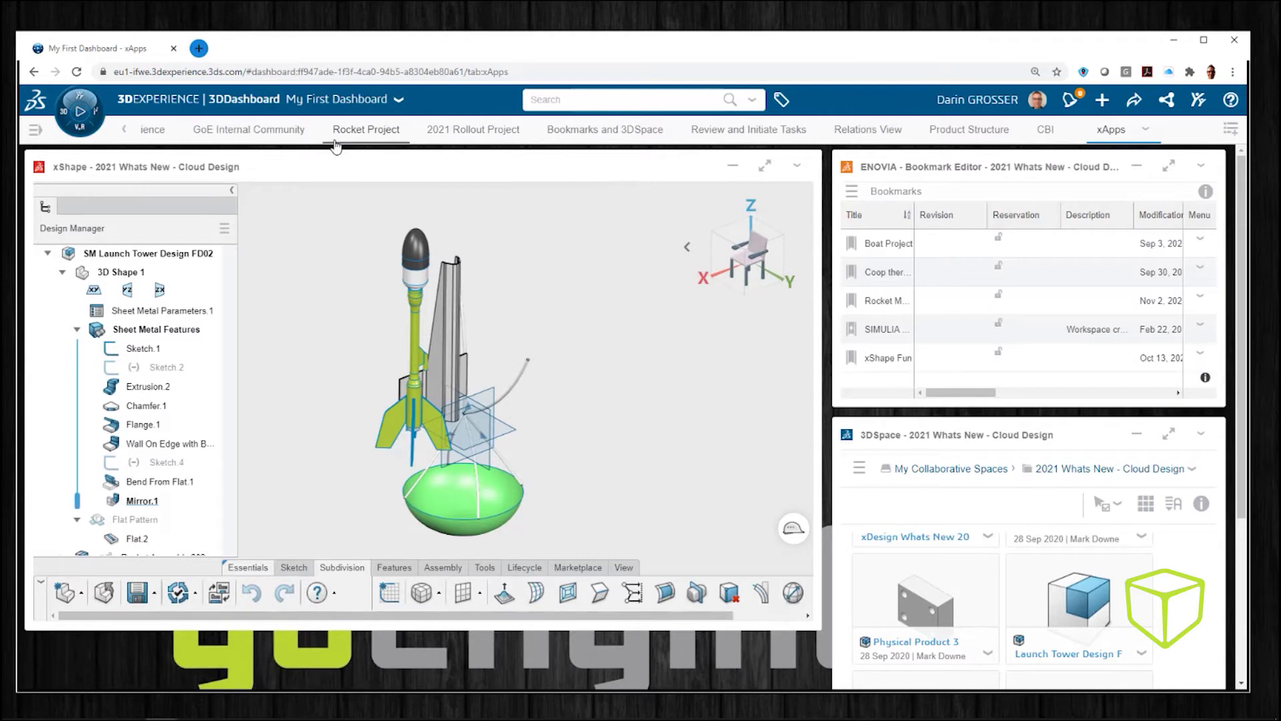
Make Bookmark Editor taller, preview it full screen, and move it to the bottom row
click(886, 301)
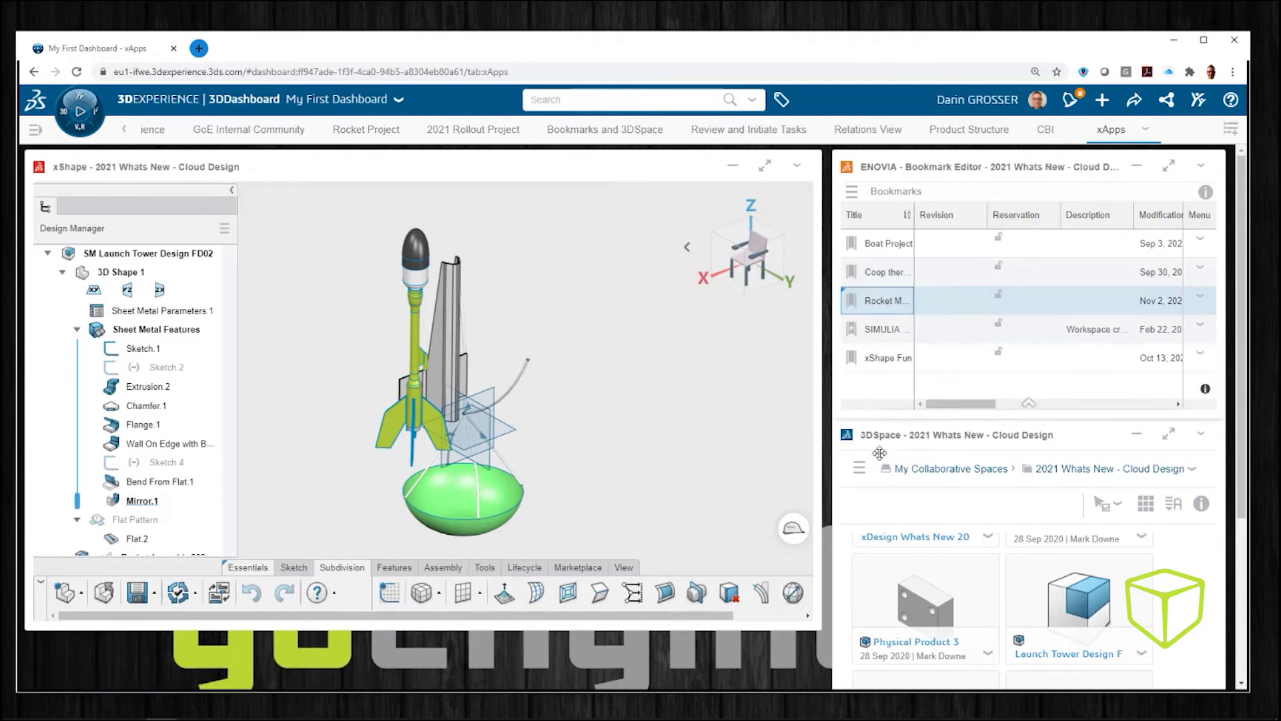
drag(881, 413, 881, 536)
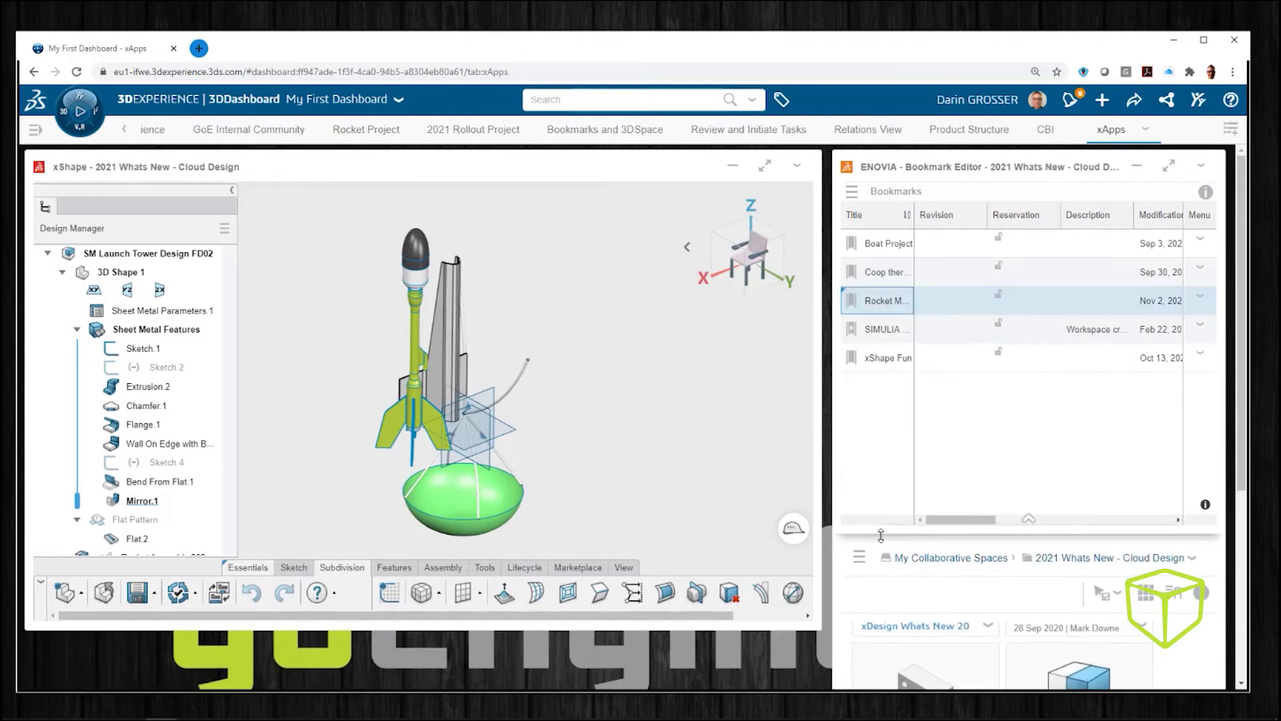
click(1201, 166)
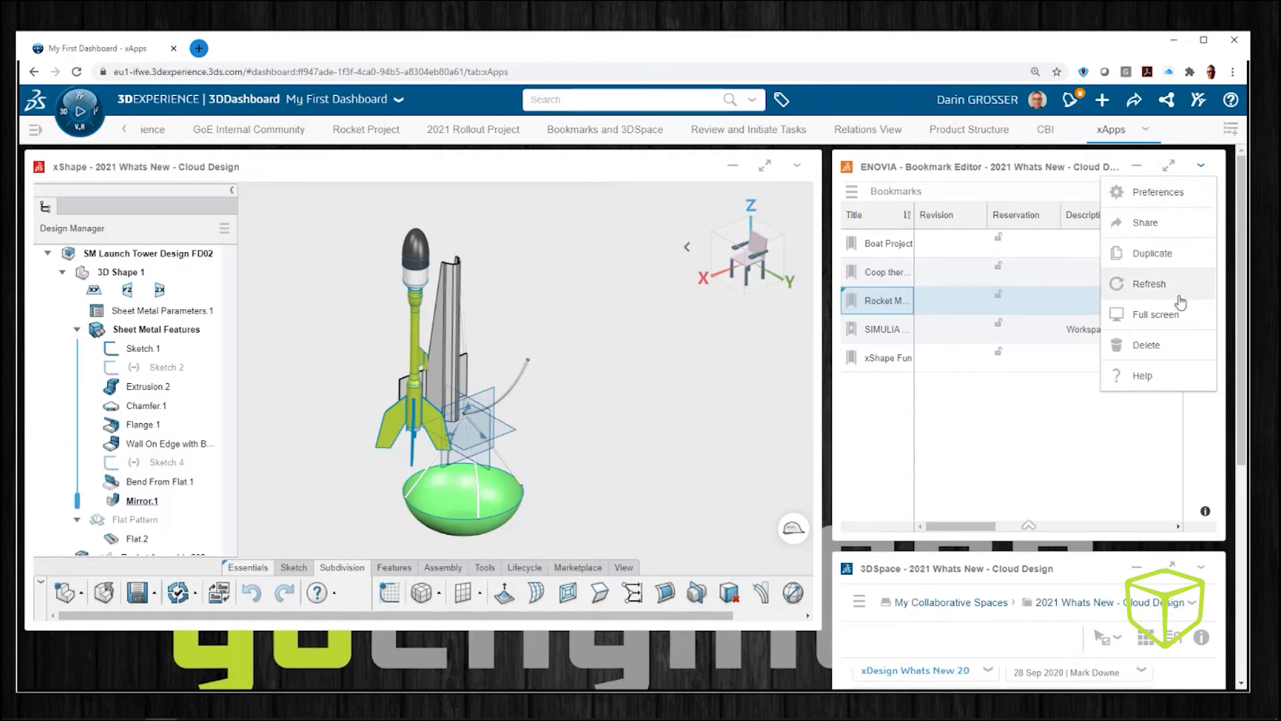
click(1156, 313)
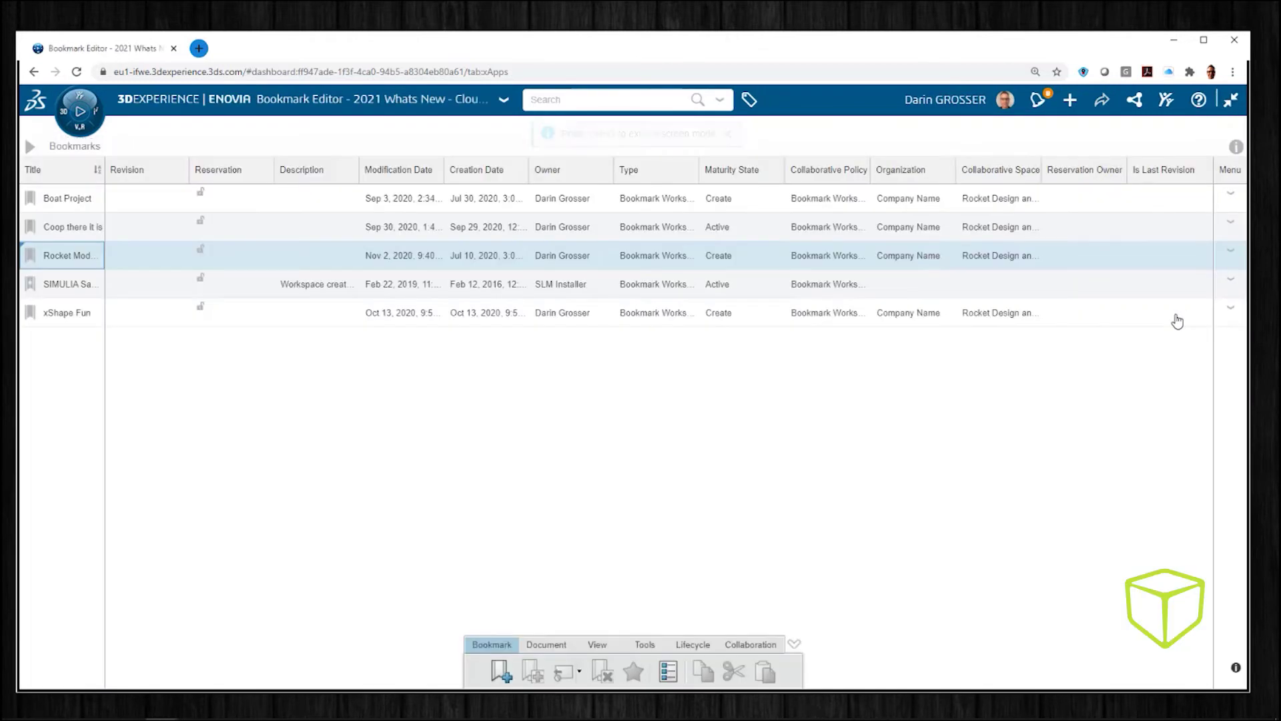
click(1232, 103)
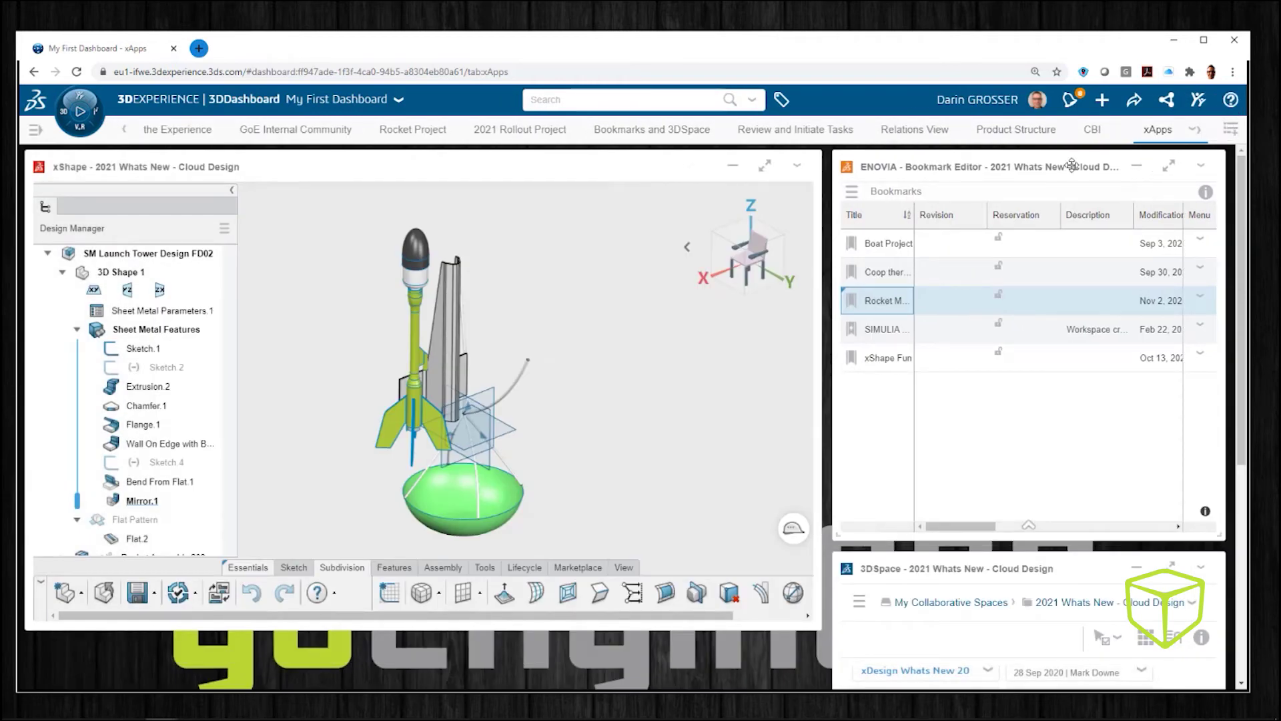
drag(1072, 165, 996, 664)
scroll(1263, 457, down, 4)
scroll(1264, 456, up, 4)
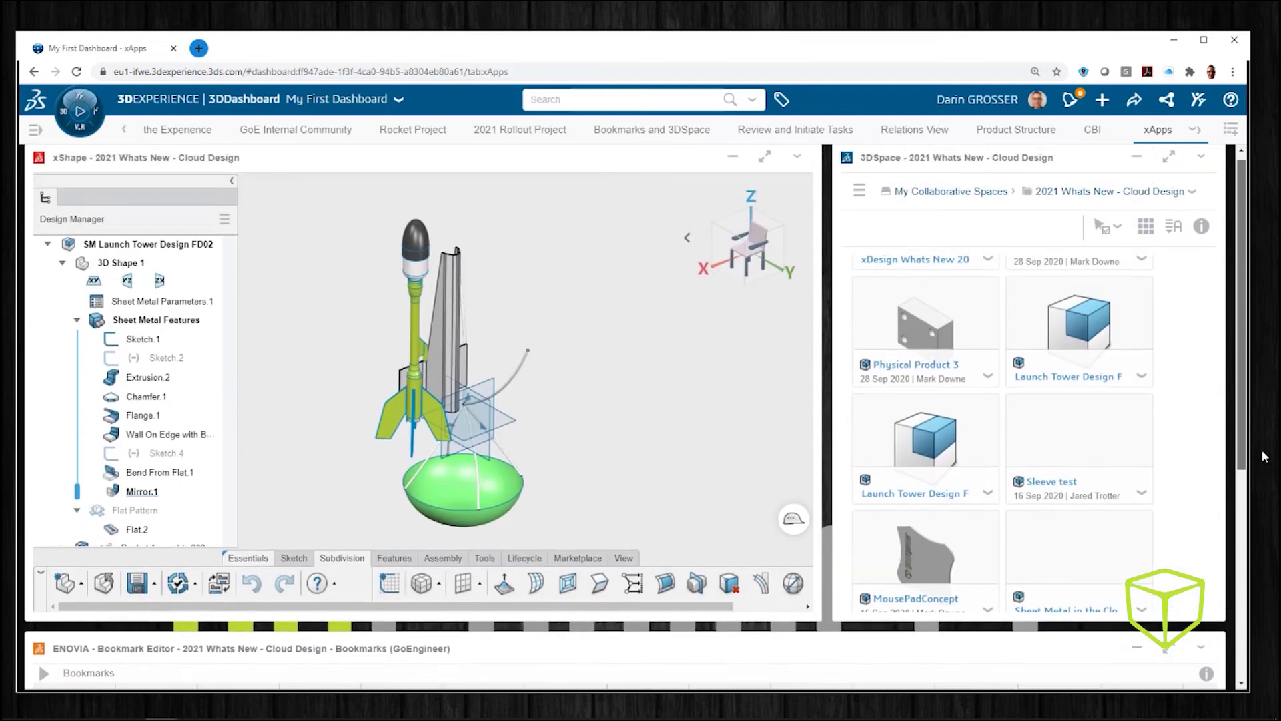
click(1201, 647)
Delete the Bookmark Editor widget and switch to the Bookmarks and 3DSpace tab
click(1158, 578)
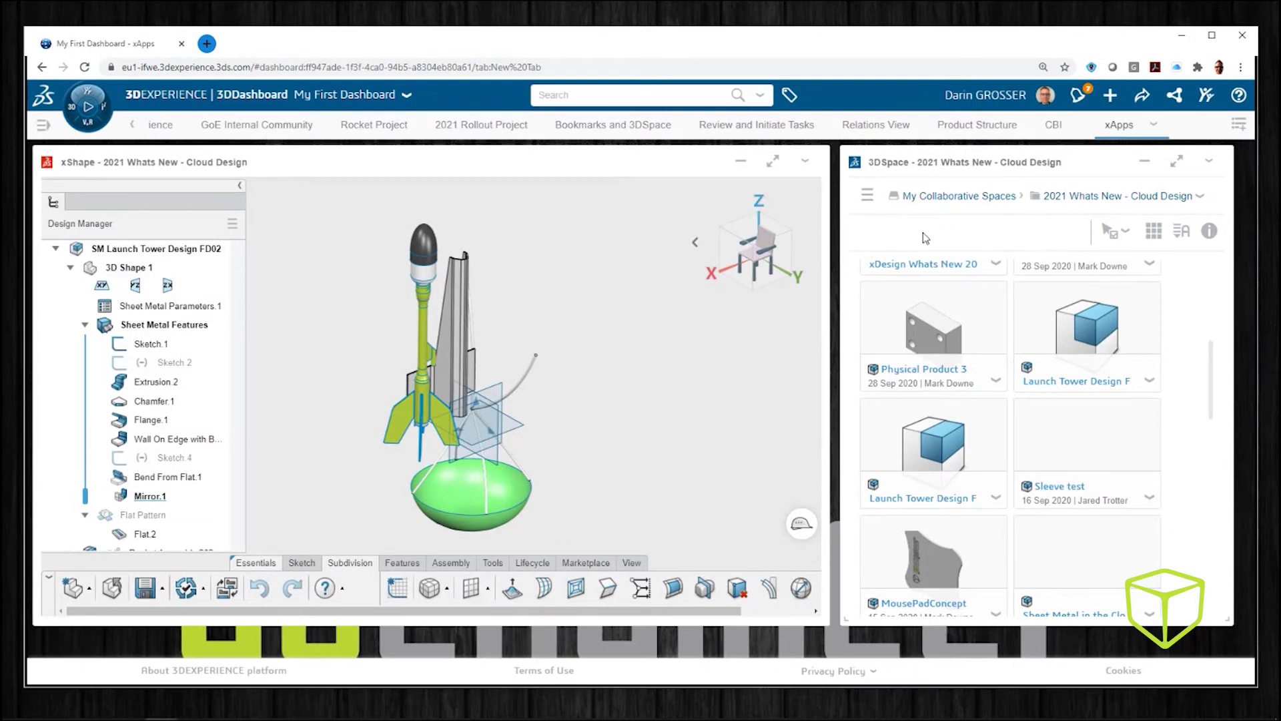
click(612, 125)
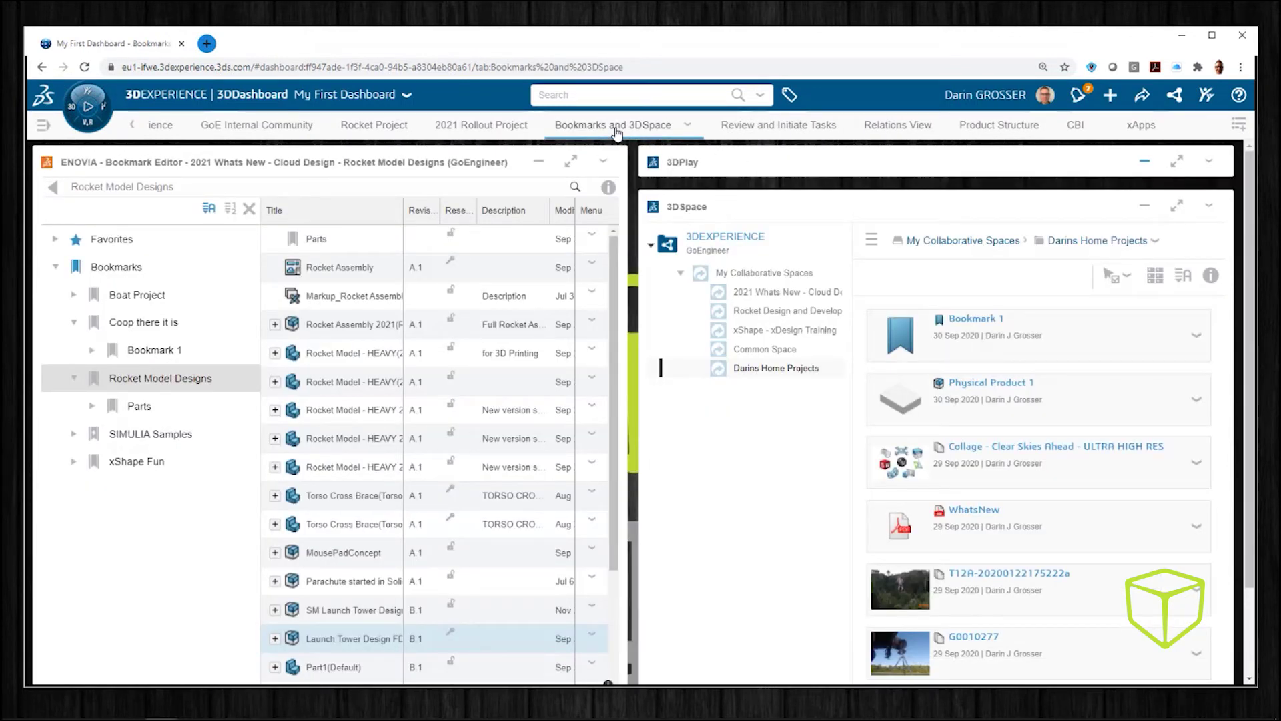
Restore 3DPlay, load SM Launch Tower Design into it and orbit the rocket
click(1148, 164)
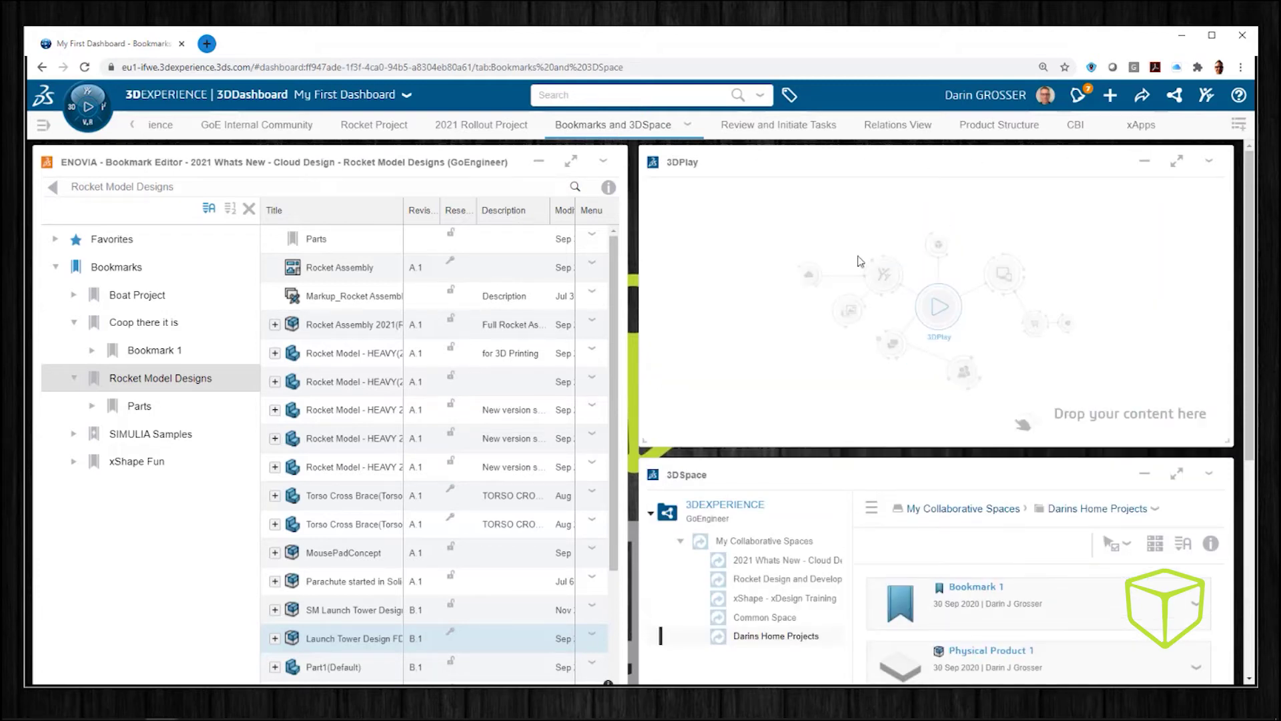
drag(350, 610, 926, 313)
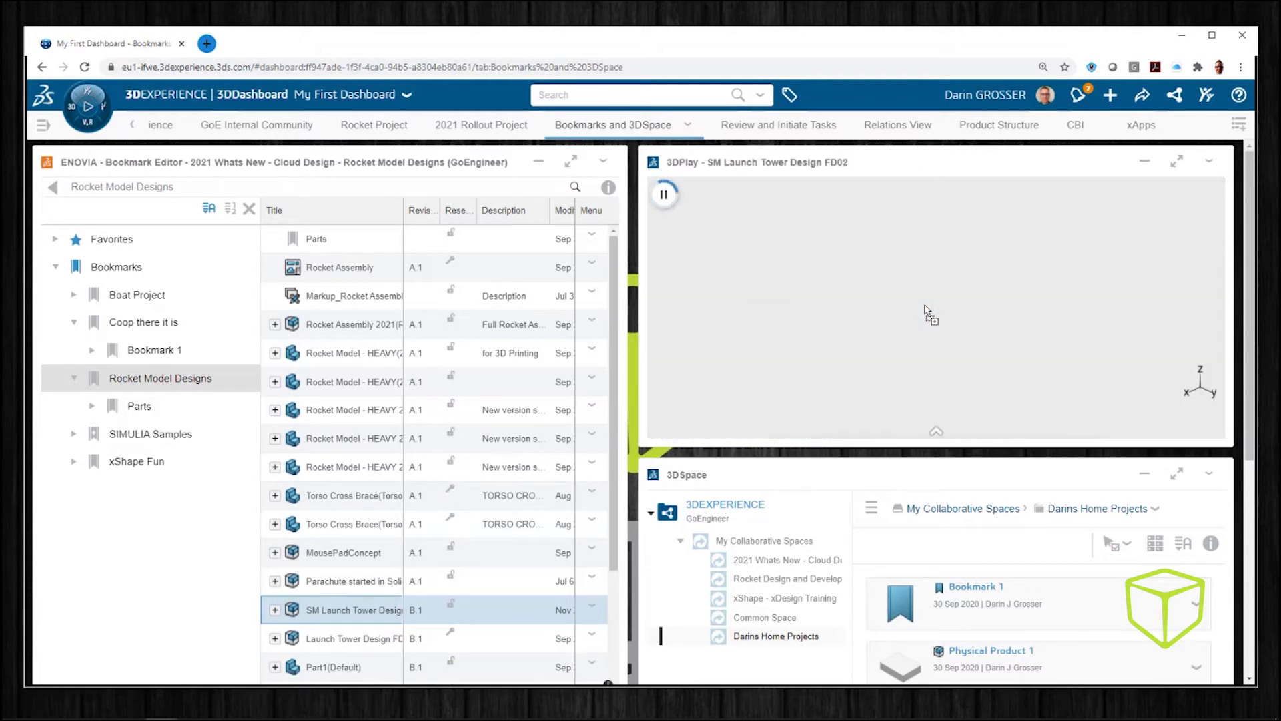
drag(924, 303, 818, 319)
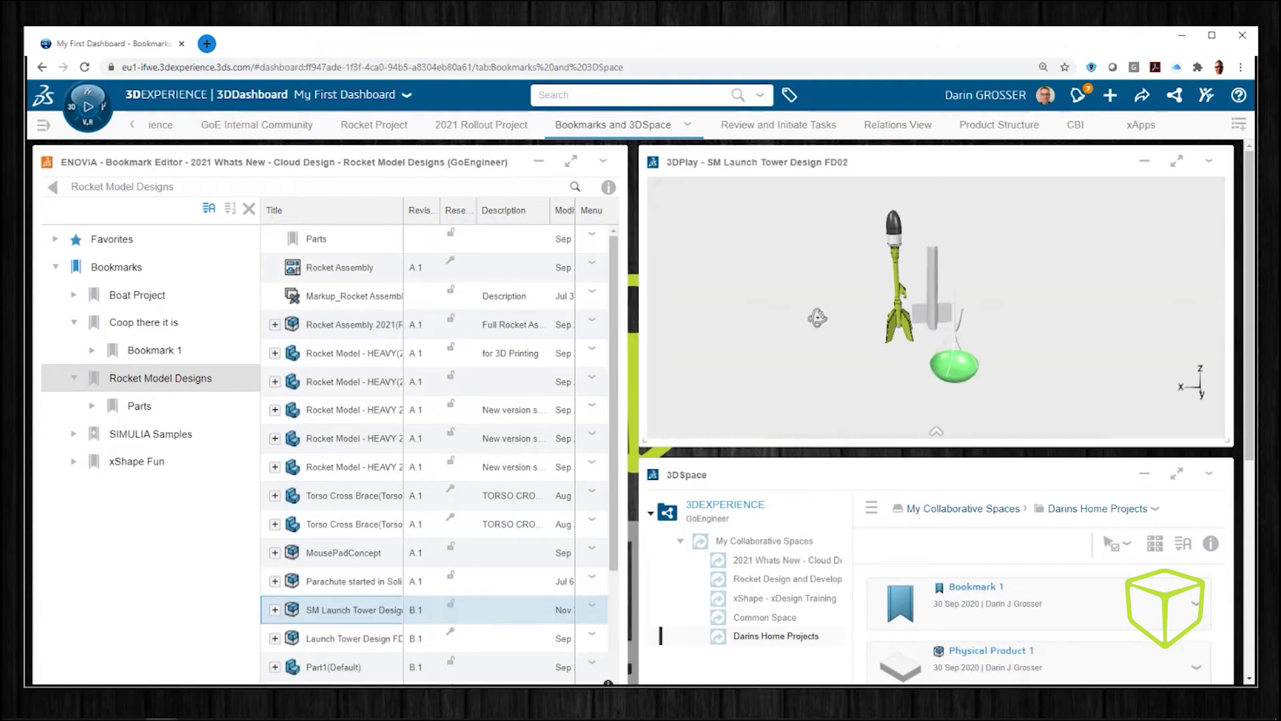
scroll(1008, 601, down, 3)
View the G0010277 photo full-size in 3DPlay, then minimize the viewer
drag(972, 637, 936, 321)
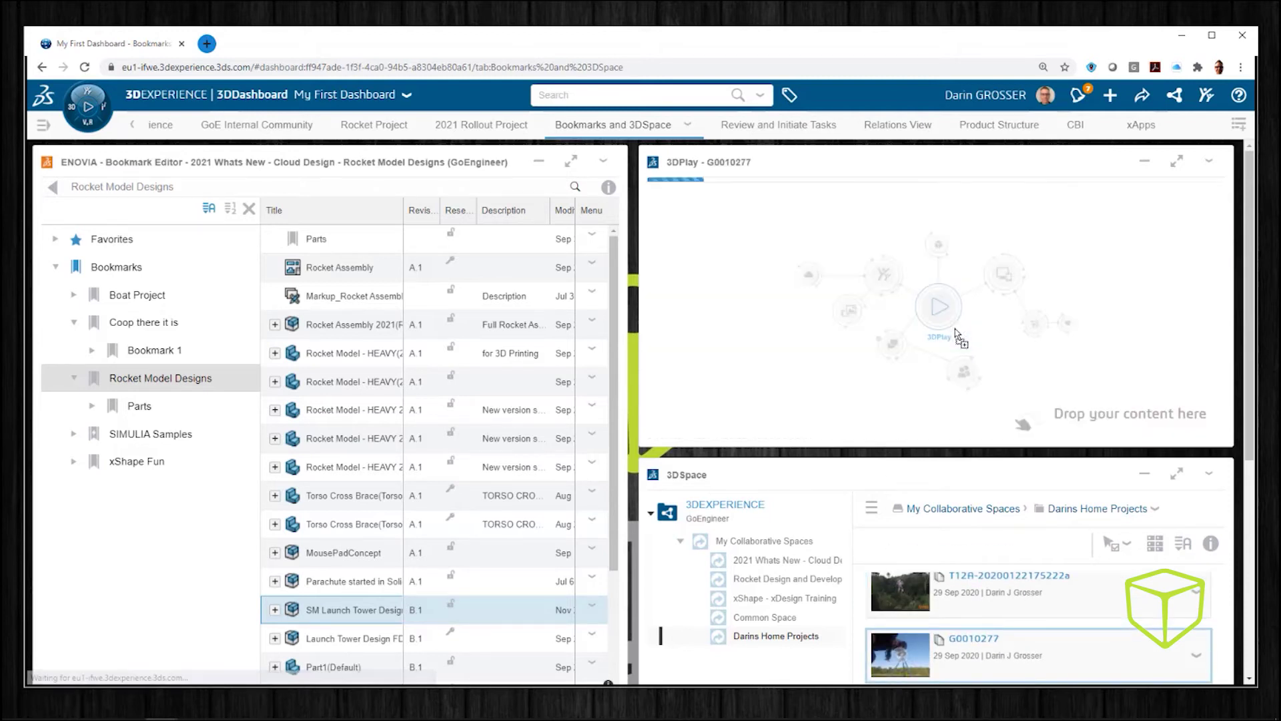
click(1178, 163)
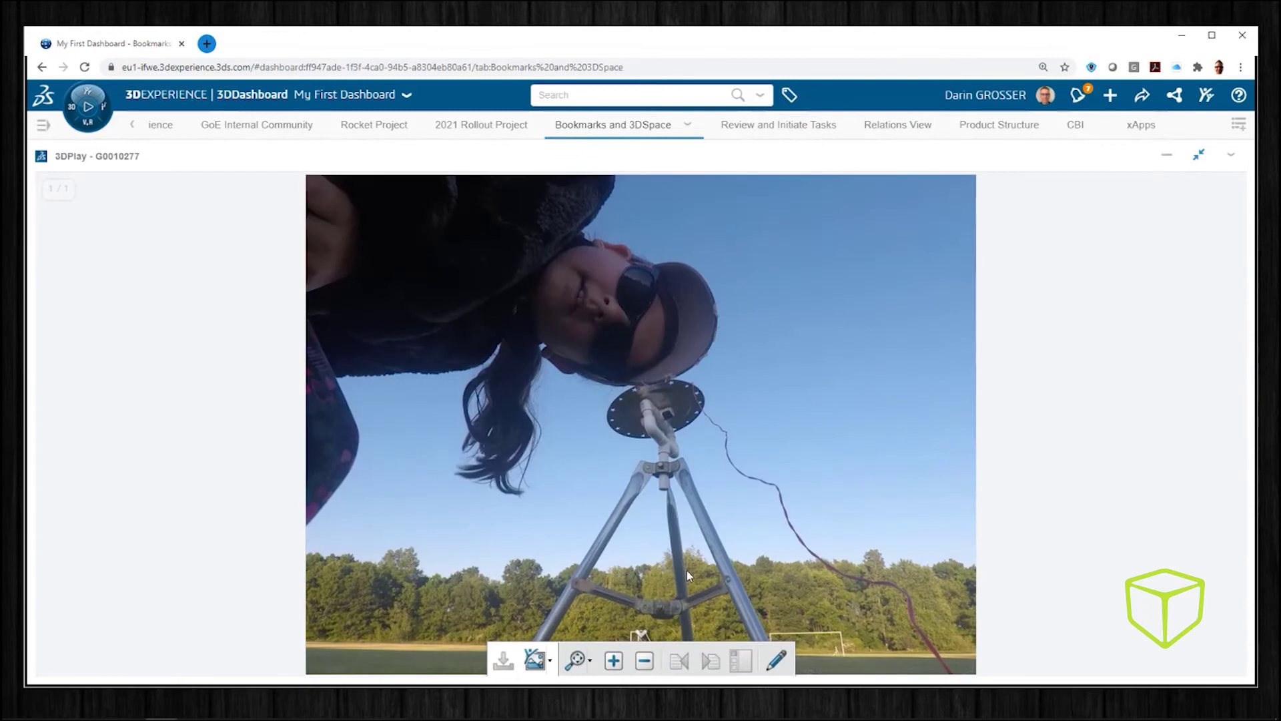
click(1202, 158)
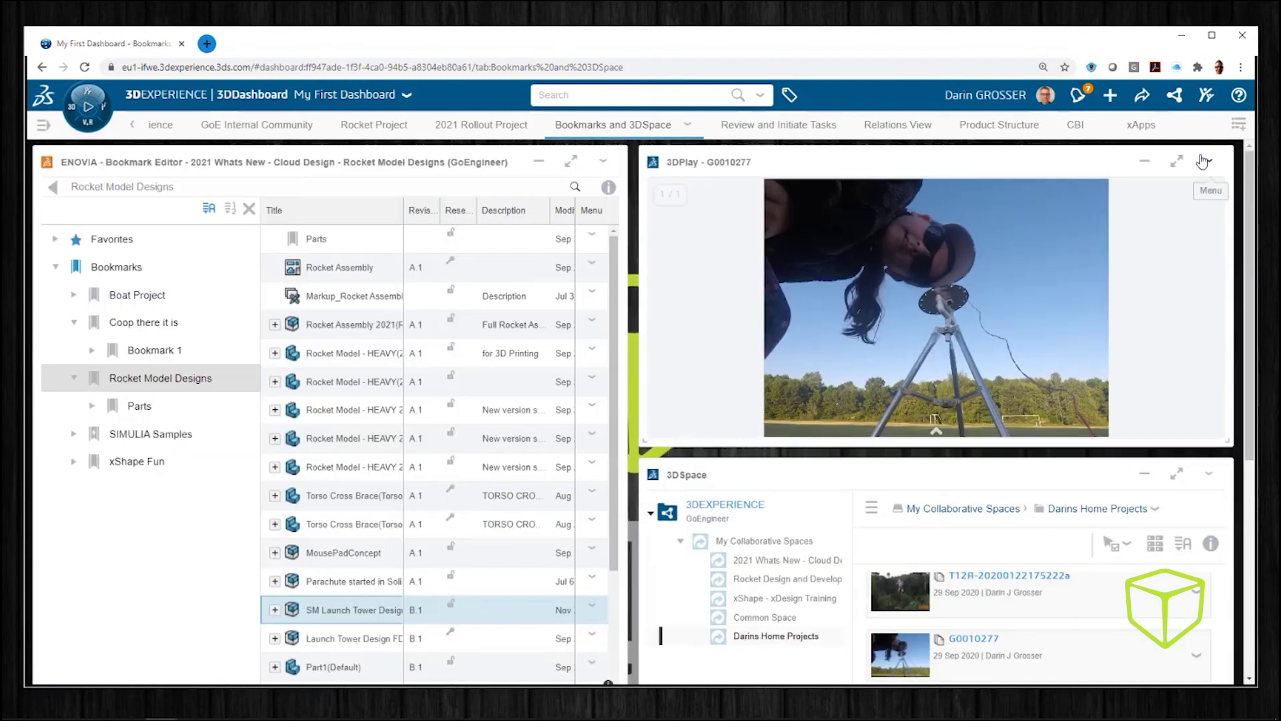
click(1145, 165)
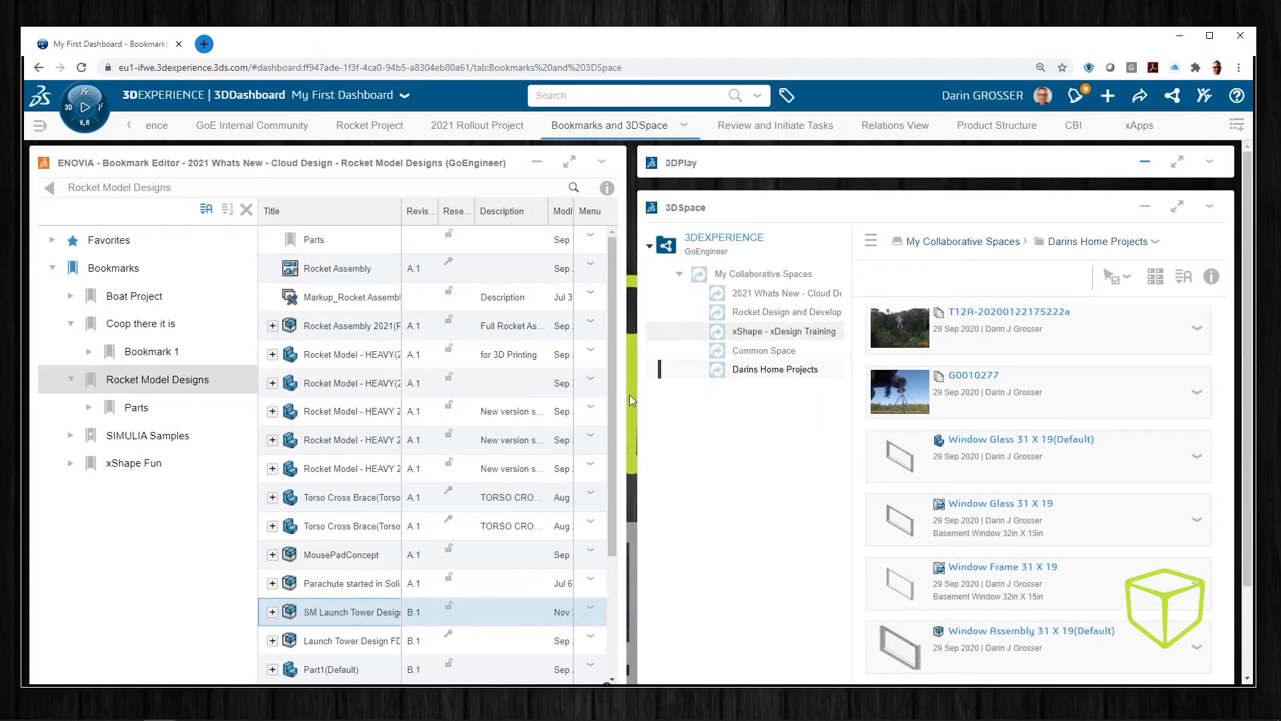
Launch the 3DPlay app from My Favorite Apps to show SM Launch Tower Design FD02
click(89, 109)
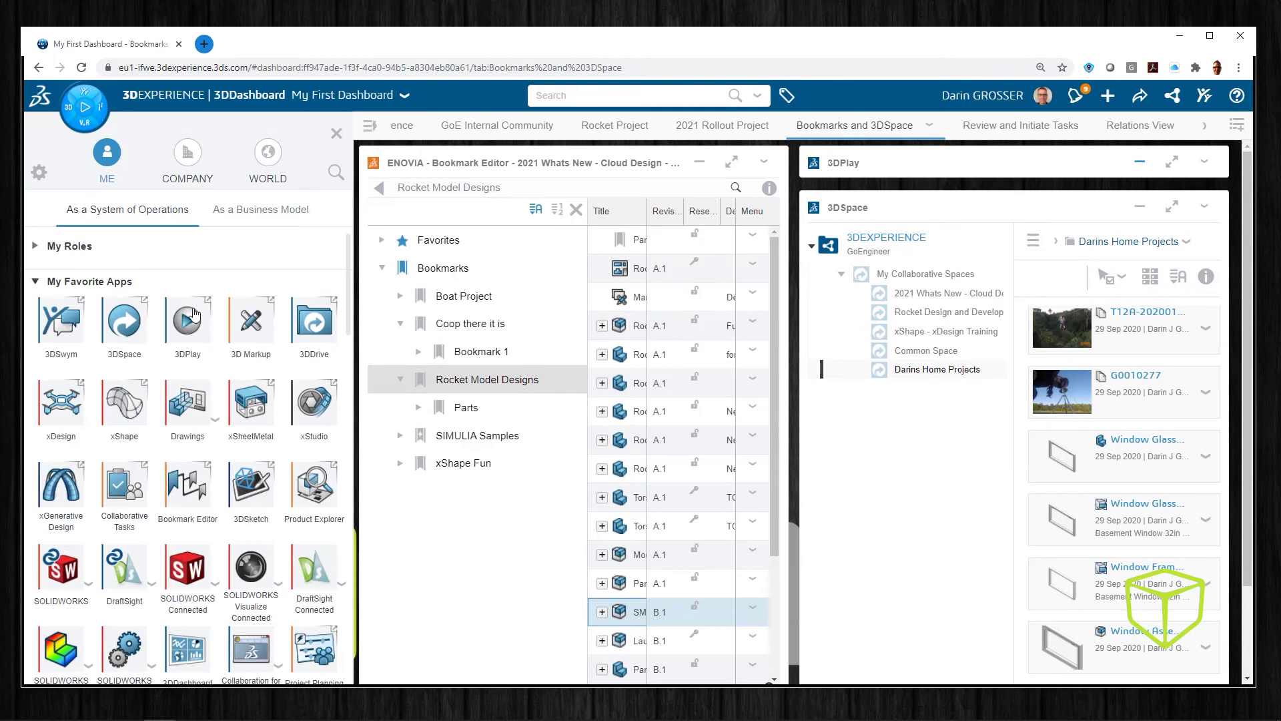
click(188, 321)
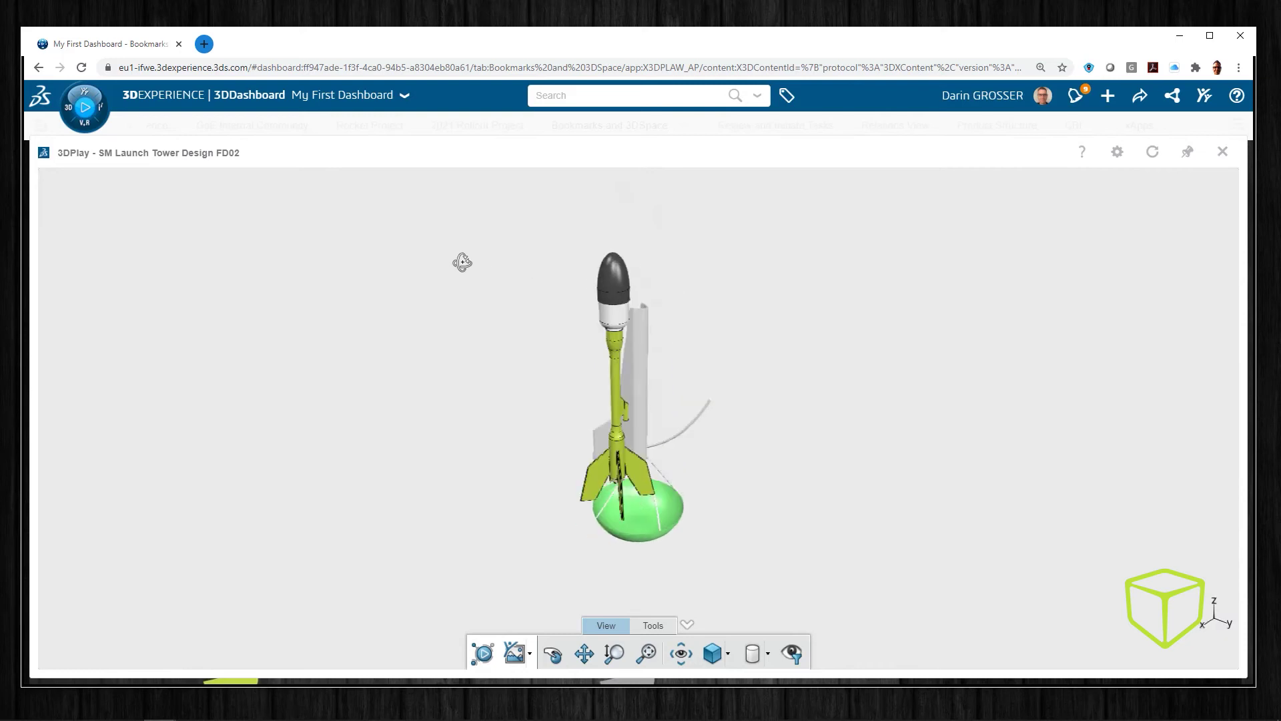
Pin the SM Launch Tower Design FD02 view to the Bookmarks and 3DSpace tab
click(1189, 155)
click(828, 283)
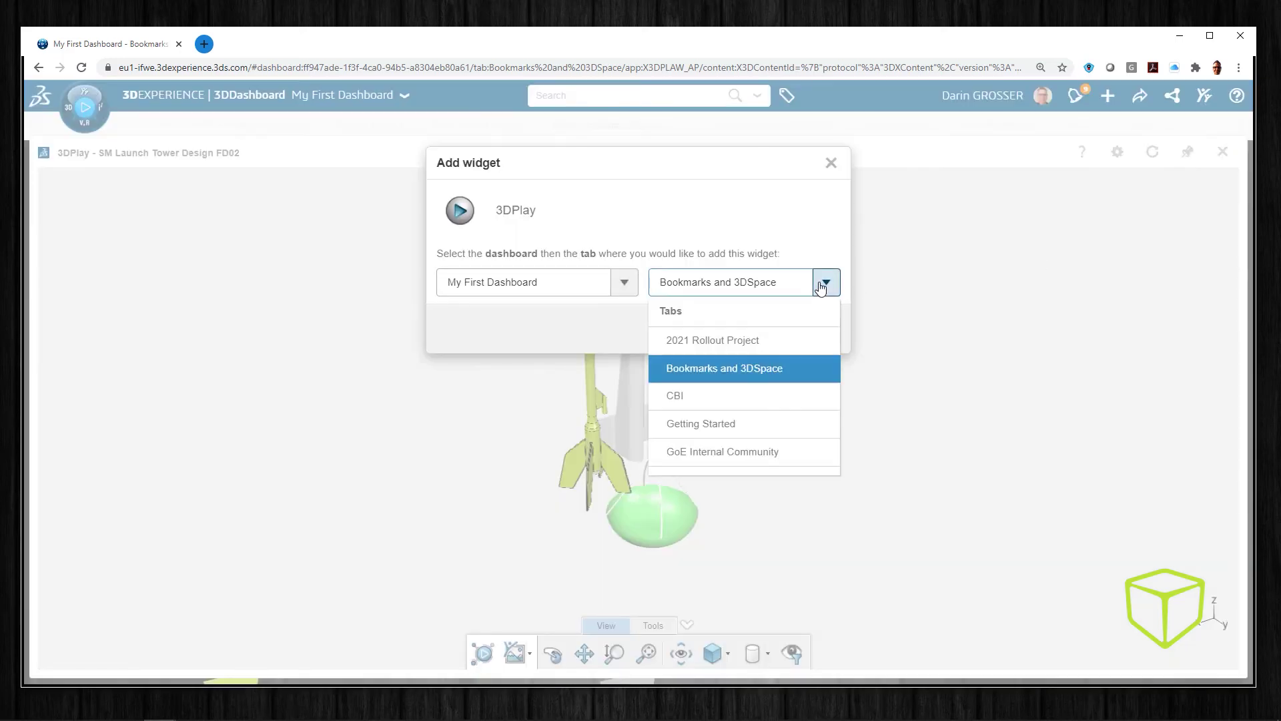
click(757, 332)
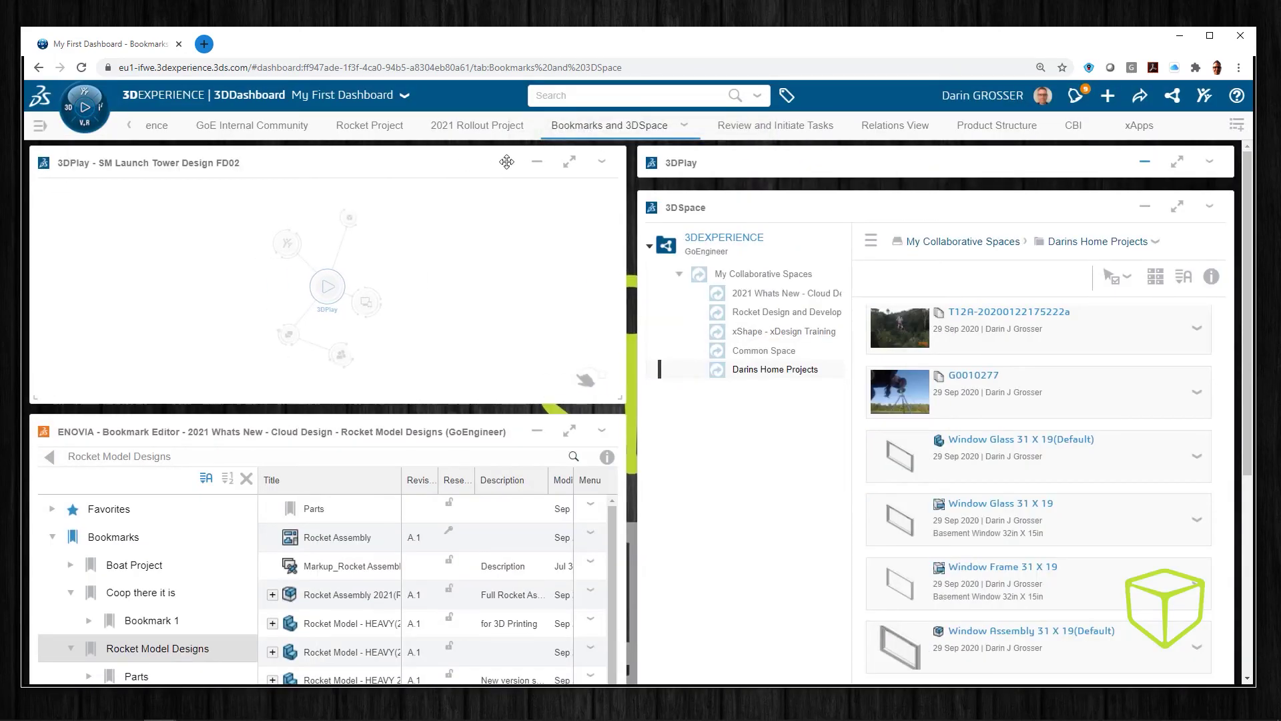
Move the pinned 3DPlay widget to the right column, then delete it
drag(148, 162, 1082, 163)
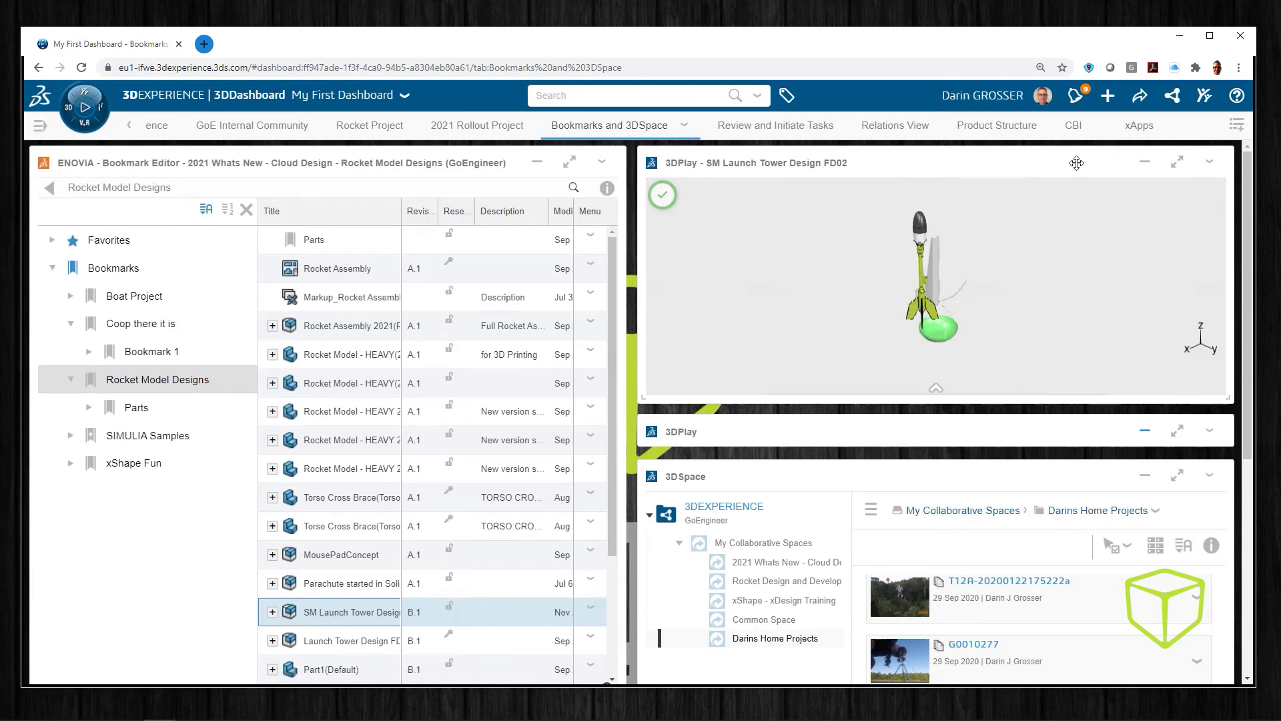
click(1209, 163)
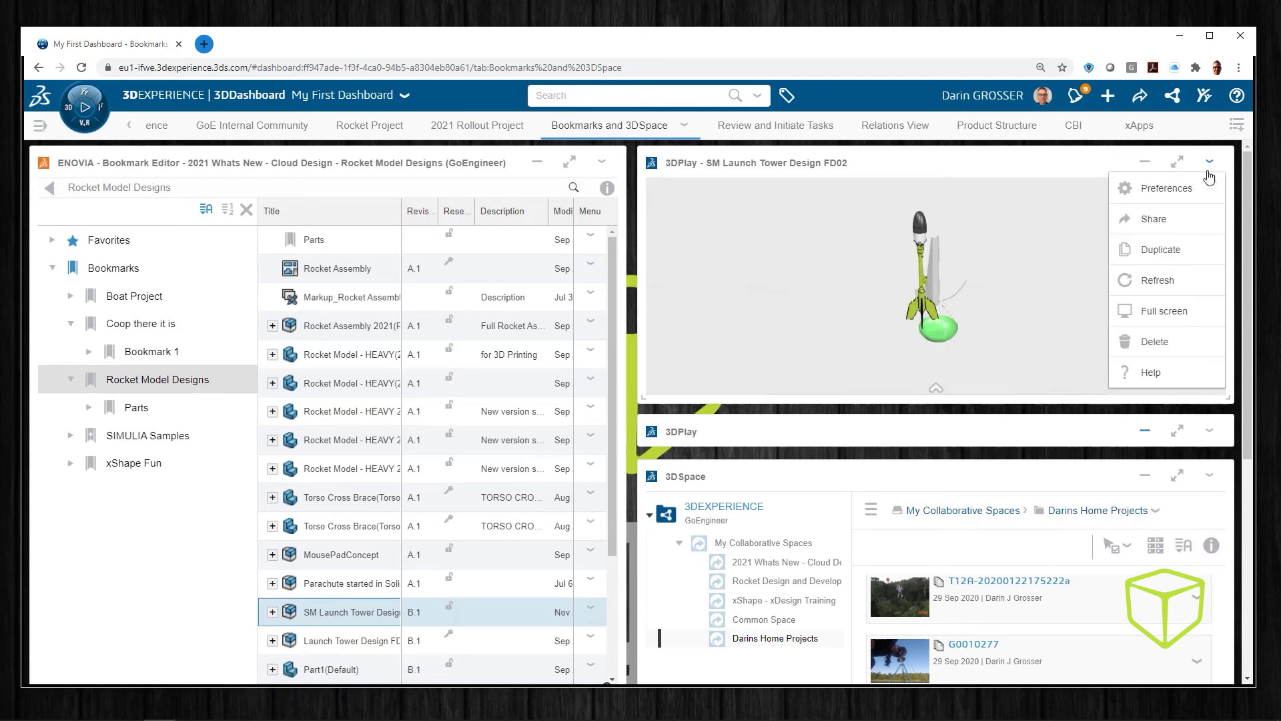
click(1162, 333)
On Review and Initiate Tasks, load and expand Launch Tower Design FD02, then move the first To Do task to In Work
click(1146, 167)
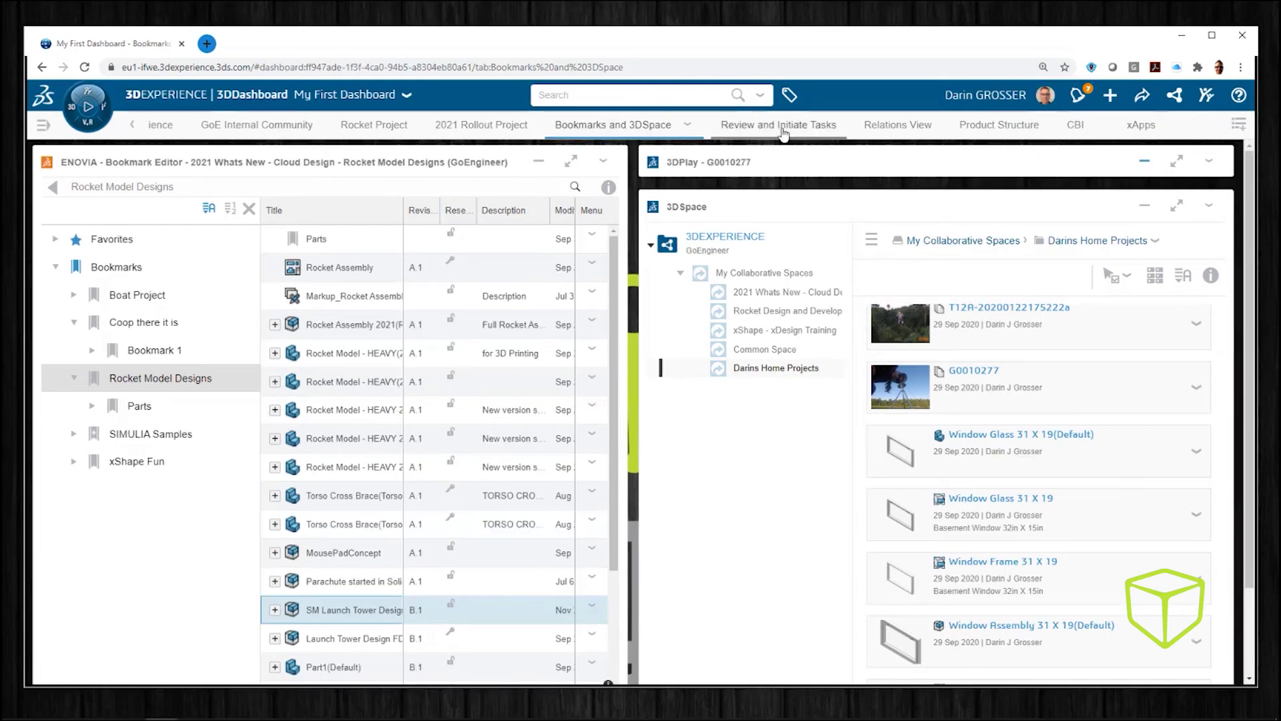
click(779, 124)
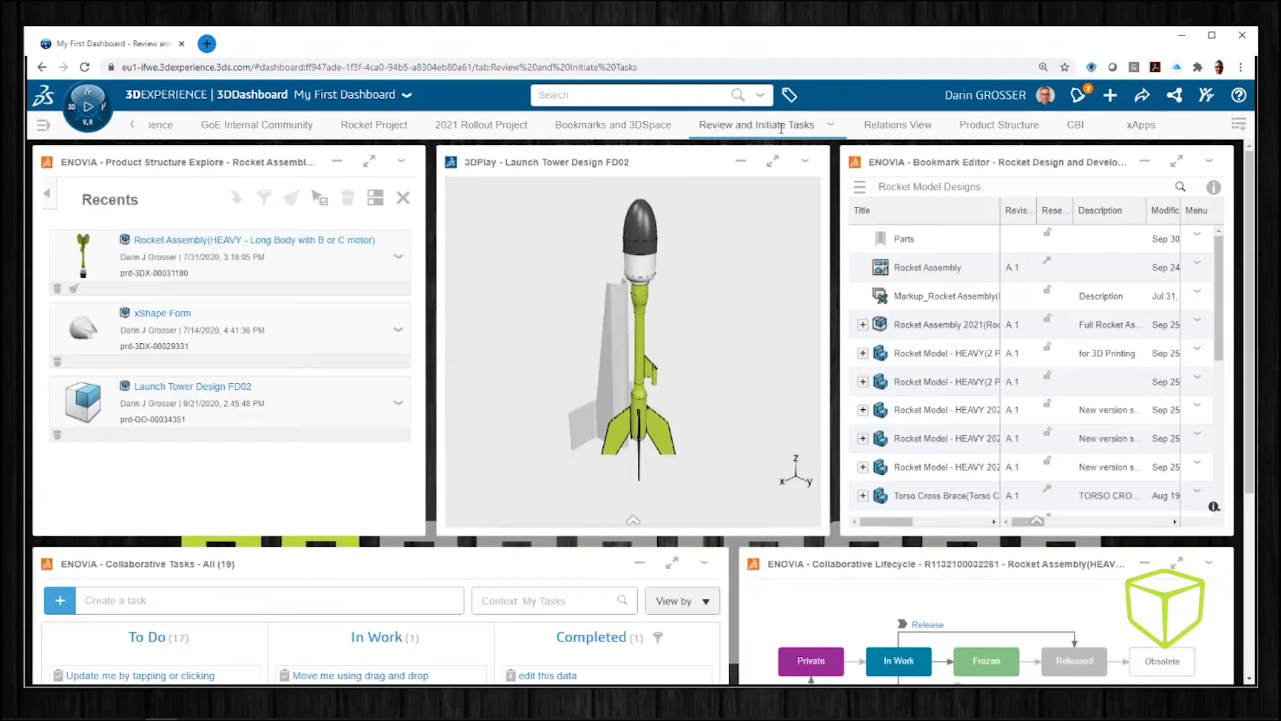
drag(741, 331, 756, 341)
scroll(981, 356, down, 5)
drag(946, 418, 241, 330)
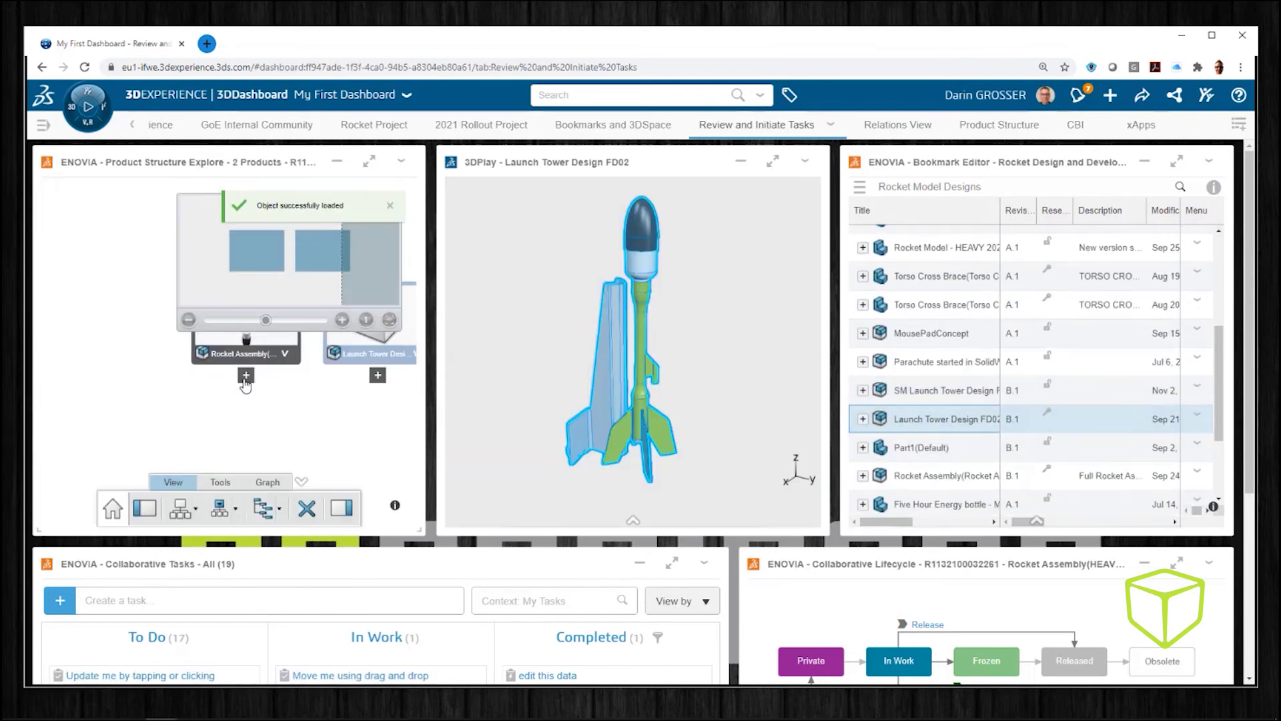
click(246, 377)
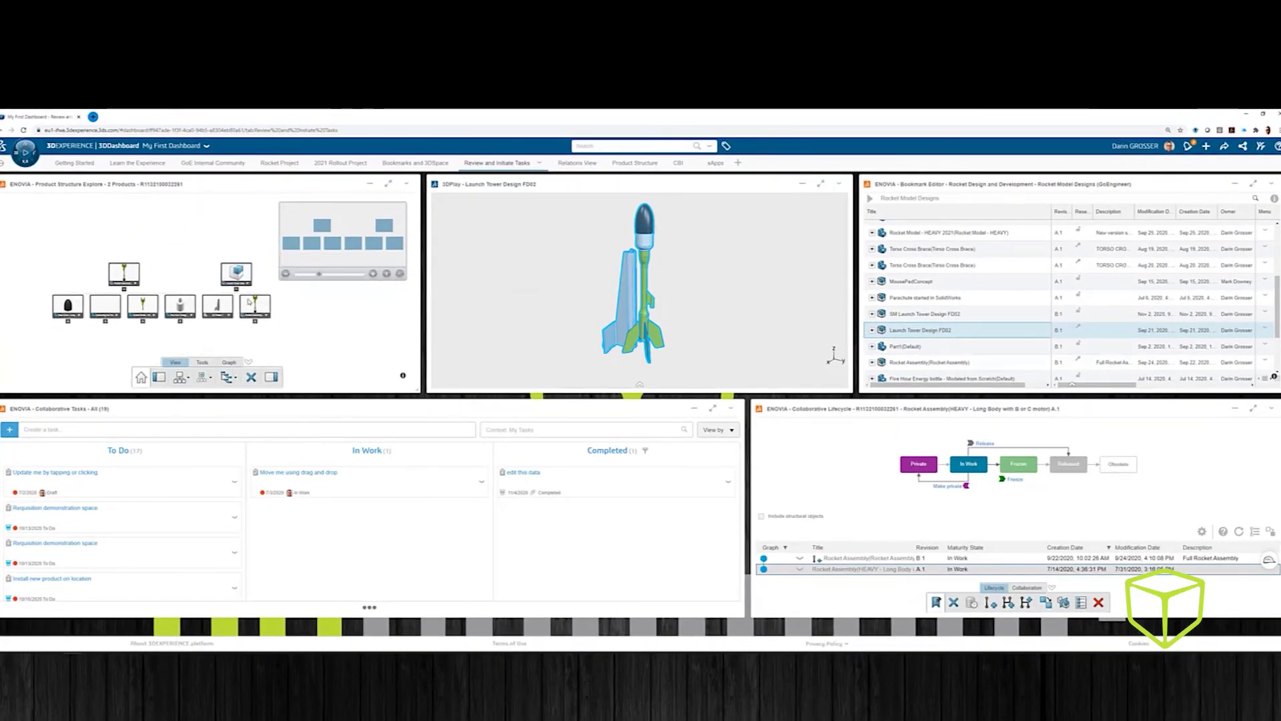
drag(145, 495, 392, 516)
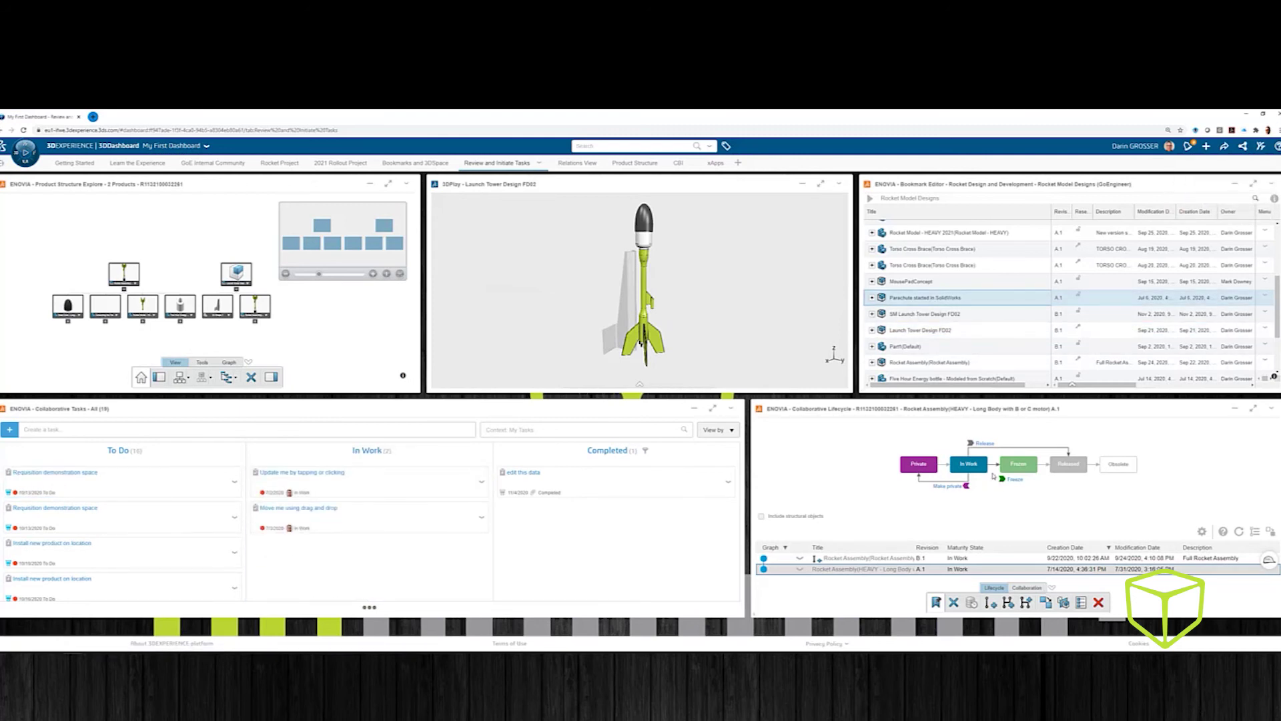